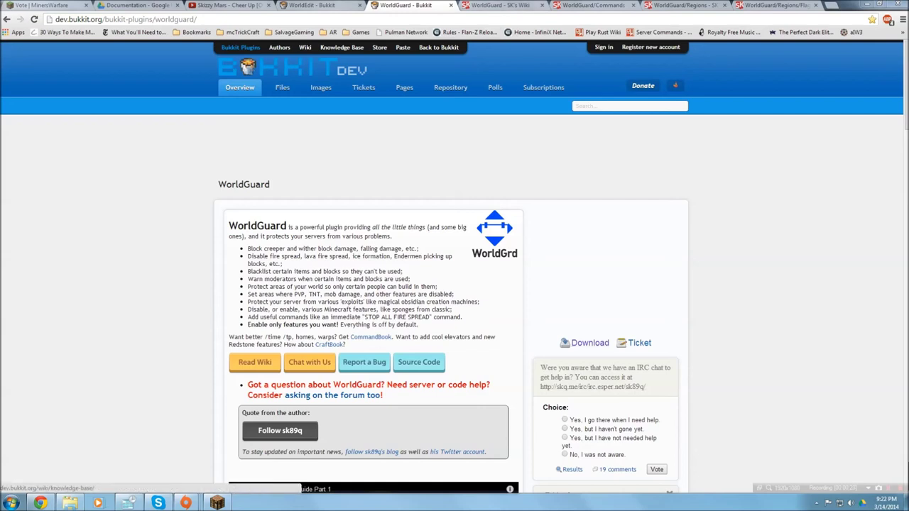
Step: Review the WorldEdit and WorldGuard plugin pages on BukkitDev
click(317, 5)
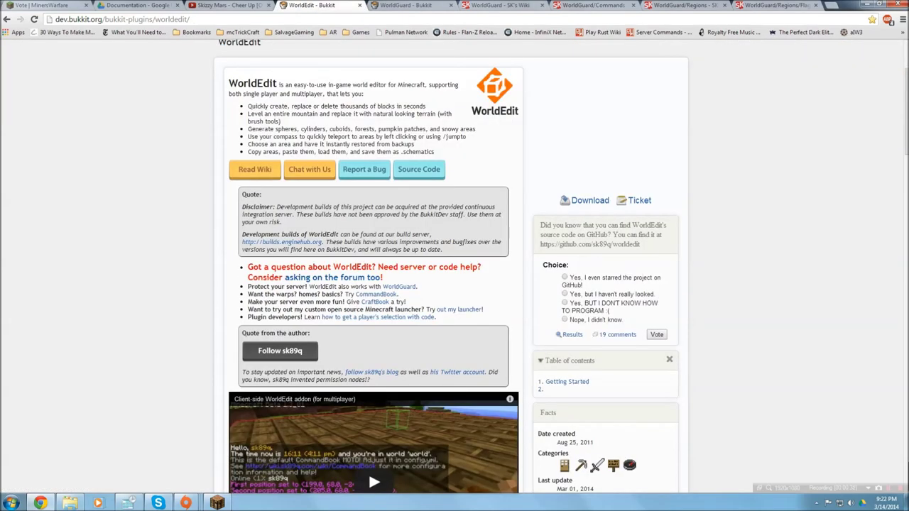
click(405, 5)
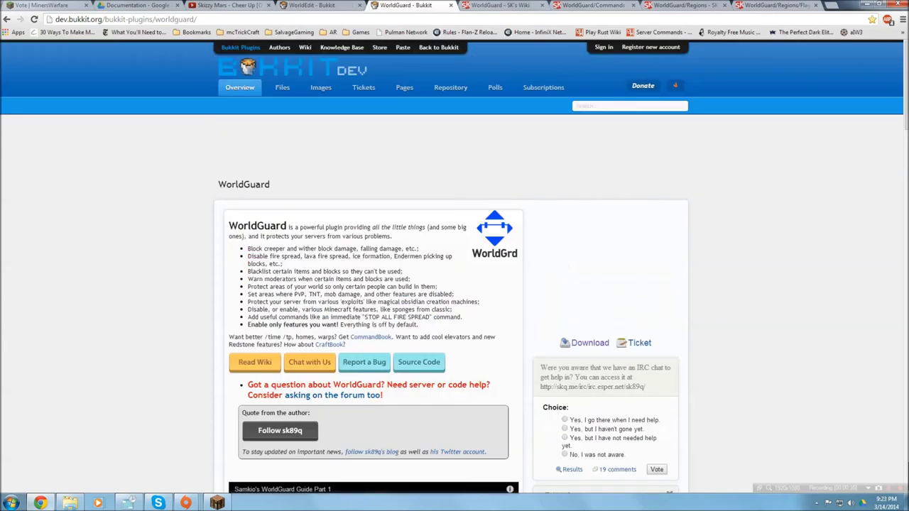
Step: In Windows Explorer, check the WorldEdit and WorldGuard jar files in the server's plugins folder and return to the MCPT TUTS folder
click(69, 503)
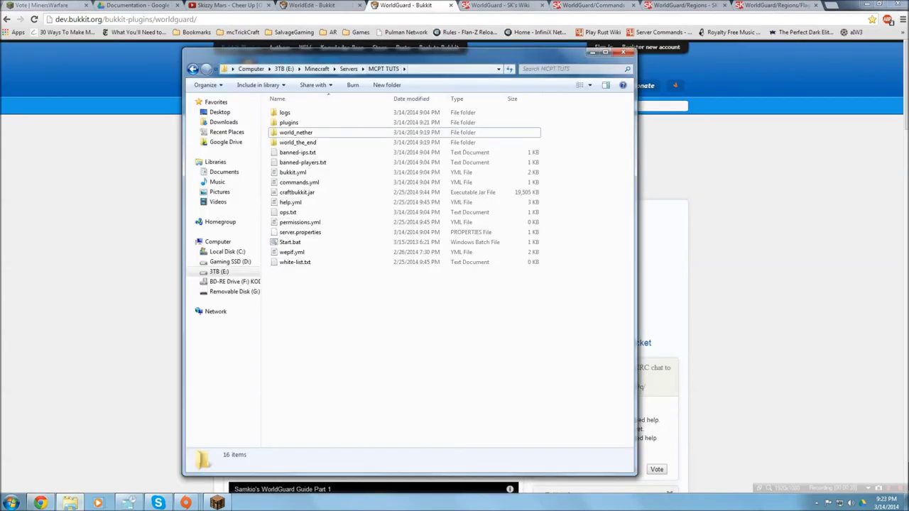
drag(426, 51, 492, 137)
double_click(355, 205)
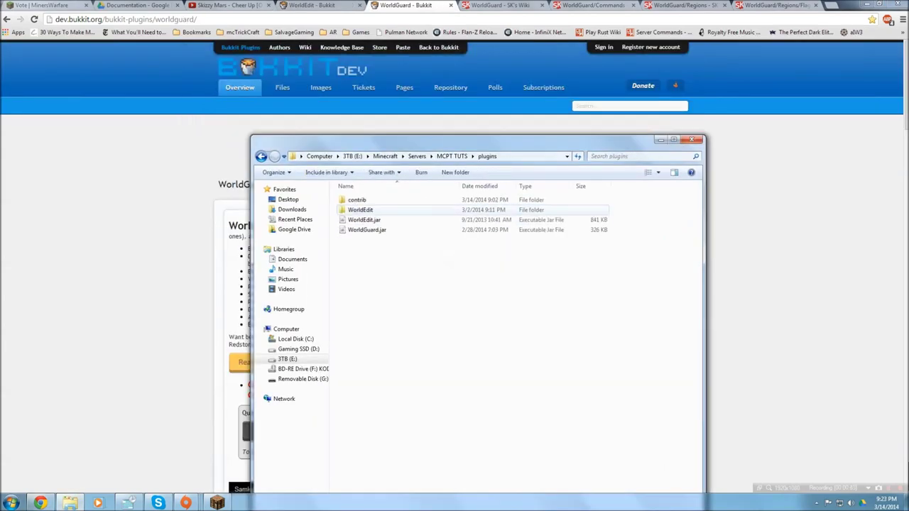
drag(368, 254, 369, 201)
click(383, 395)
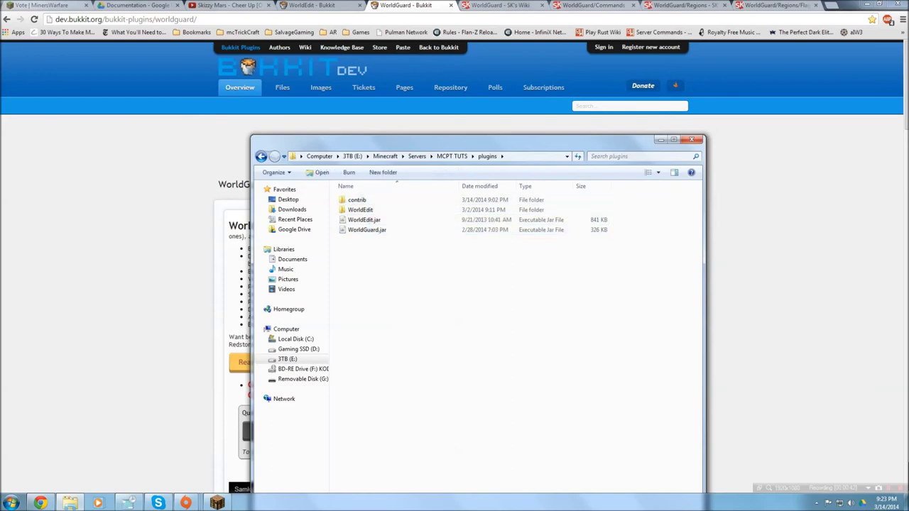
drag(382, 395, 363, 201)
click(426, 284)
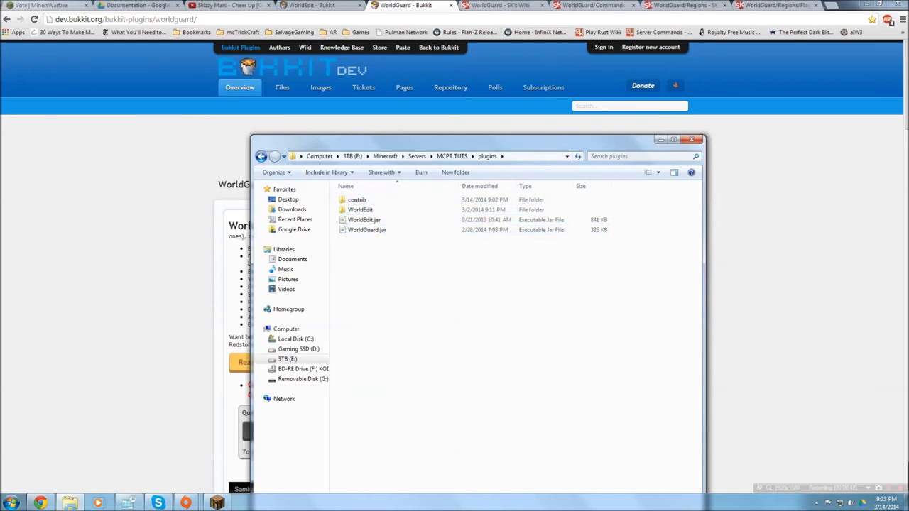
click(452, 156)
Step: Look through the WorldGuard wiki's main, Regions, Flags and Commands pages in the browser
click(501, 5)
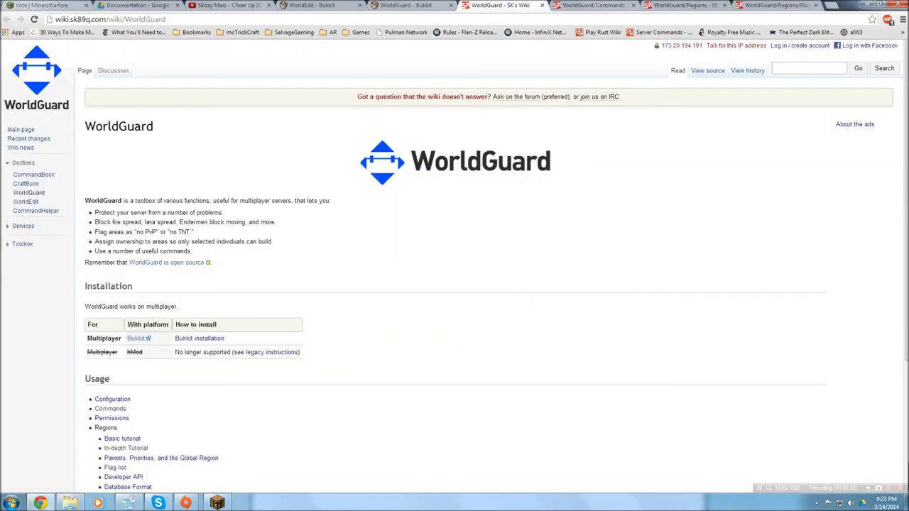
scroll(454, 284, down, 1)
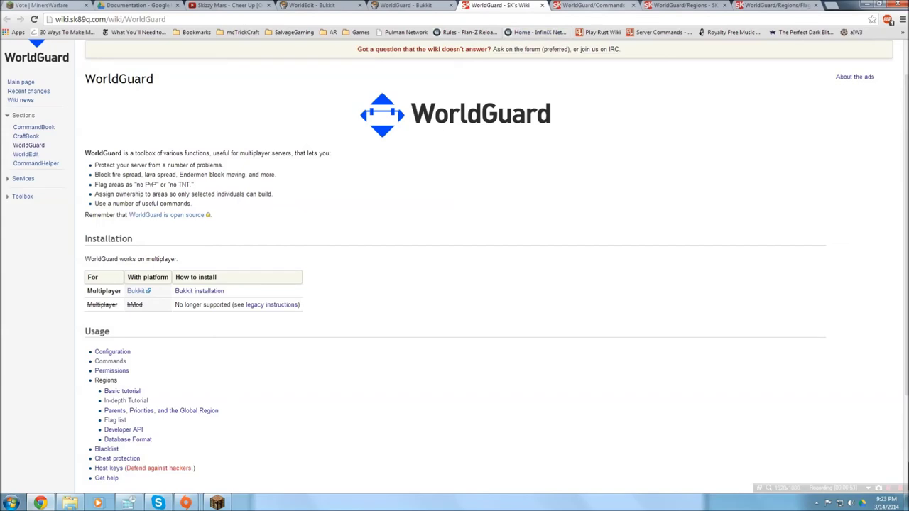
key(ctrl+Tab)
key(ctrl+Tab)
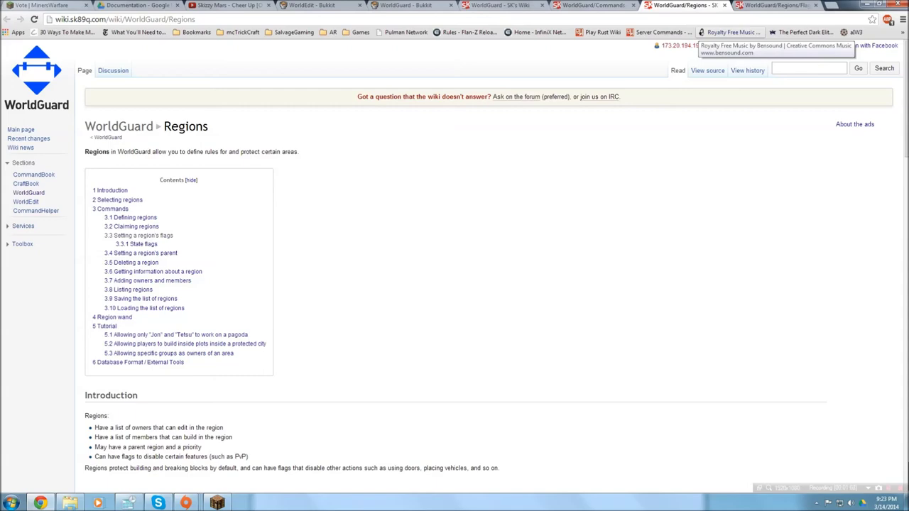
click(778, 5)
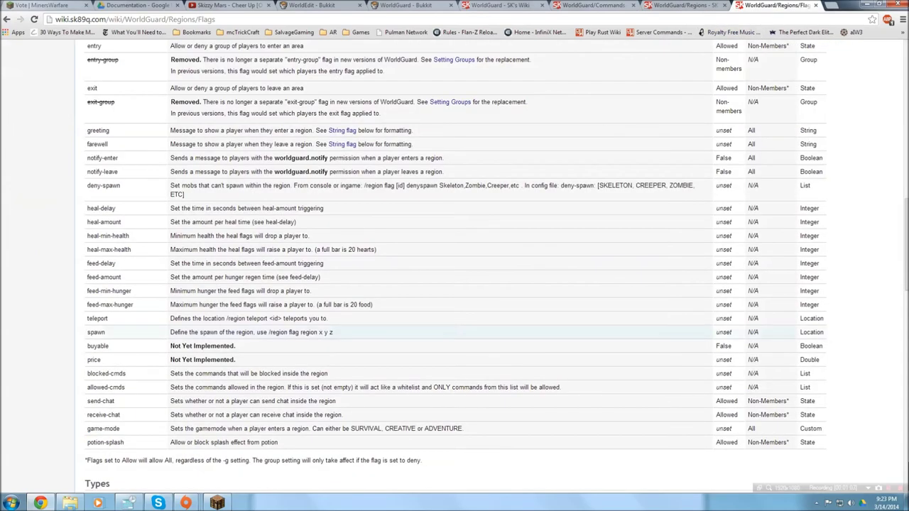
scroll(454, 270, up, 15)
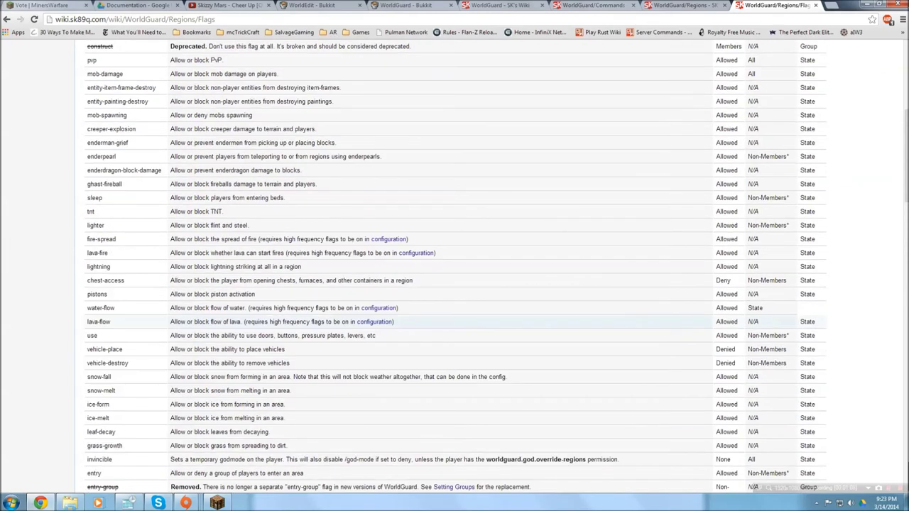
click(591, 5)
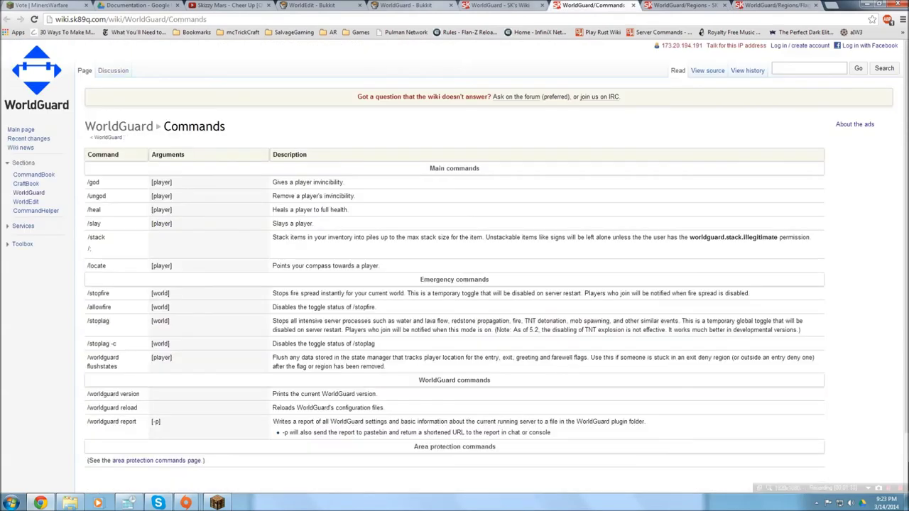
key(ctrl+shift+Tab)
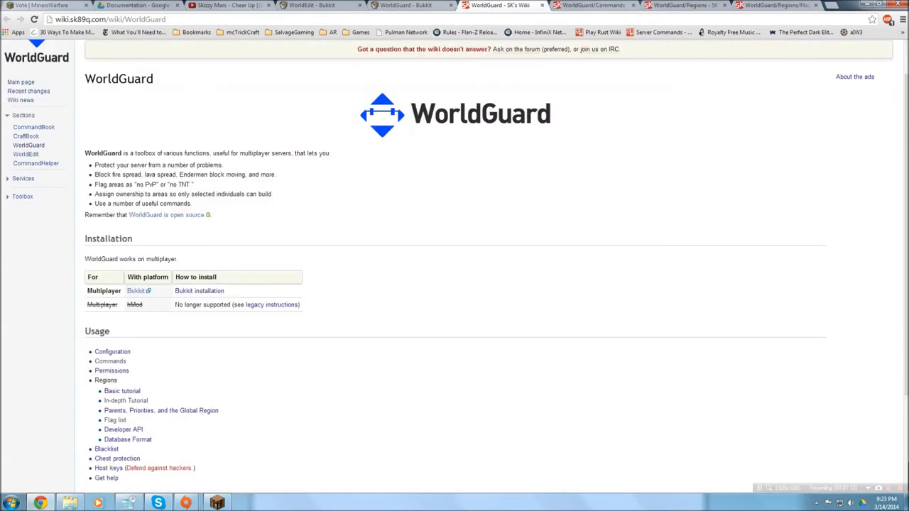
Step: Launch the server with Start.bat from the MCPT TUTS folder and join the multiplayer entry named "Server" in Minecraft
key(alt+Tab)
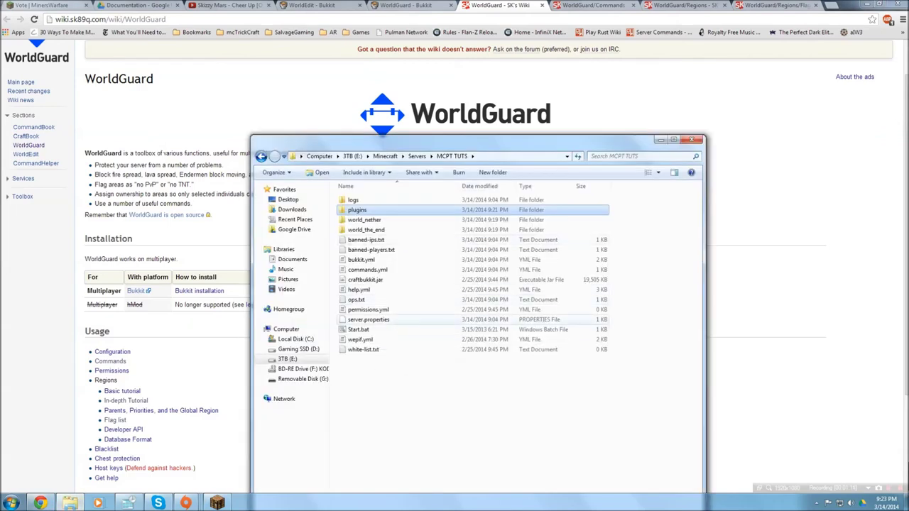
double_click(358, 330)
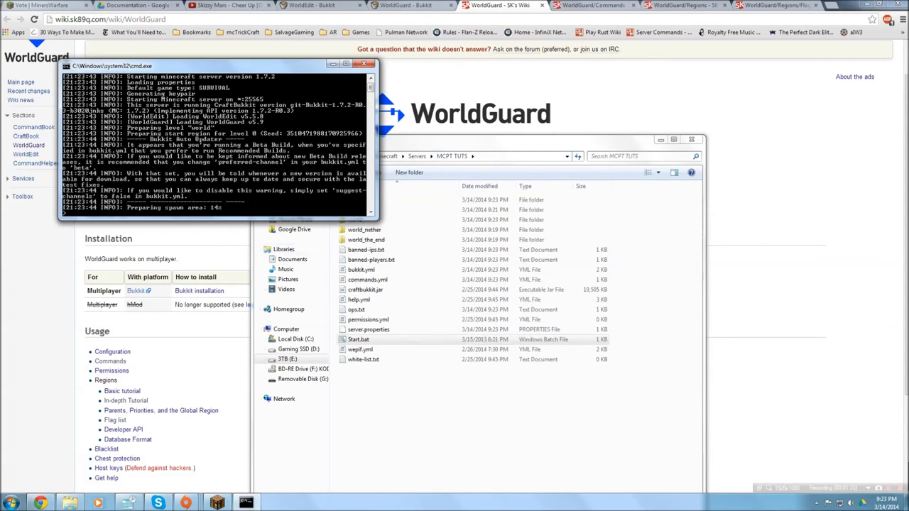
mouse_move(216, 503)
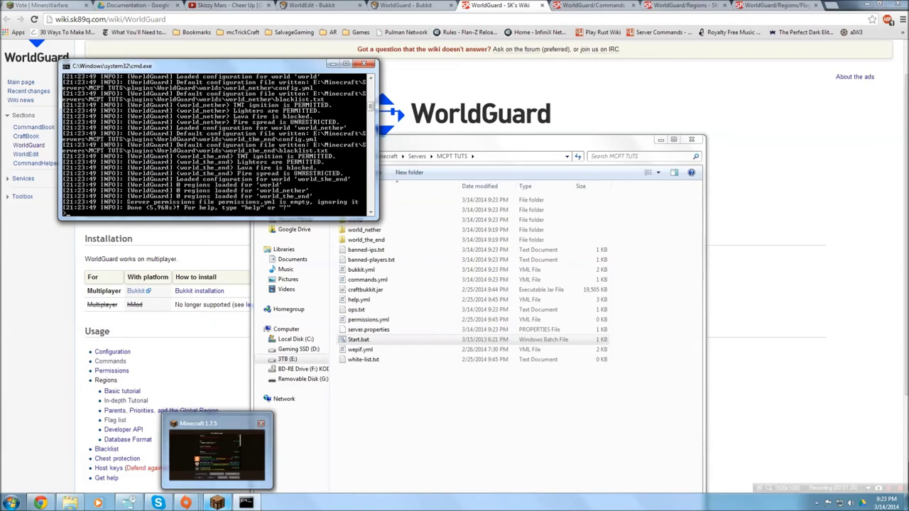
click(217, 454)
click(510, 468)
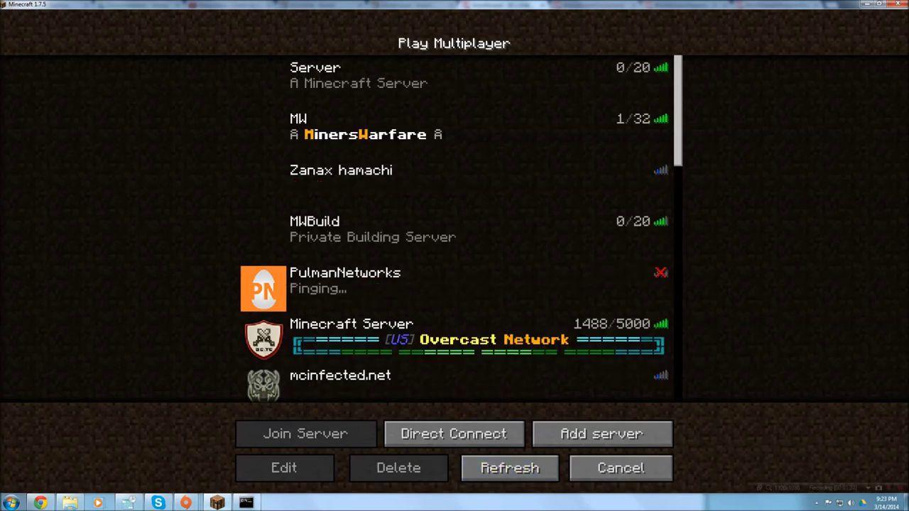
click(356, 75)
click(305, 434)
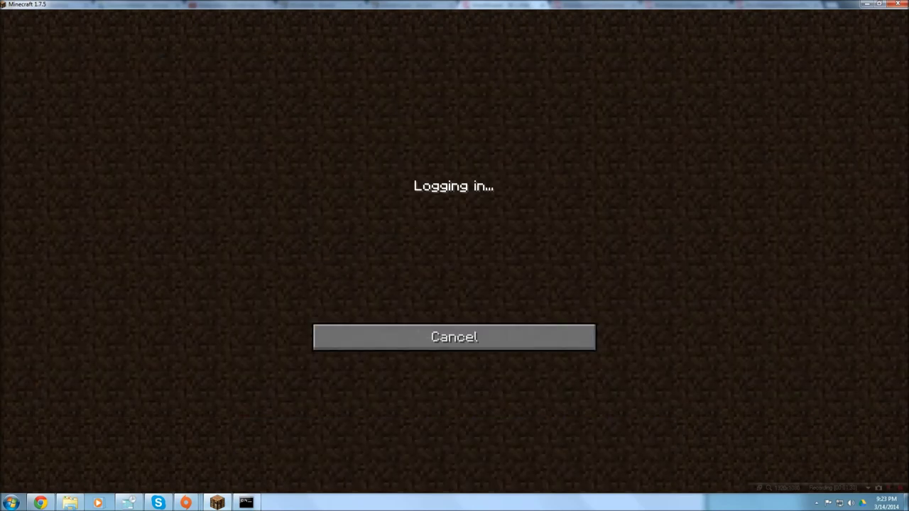
key(Caps_Lock)
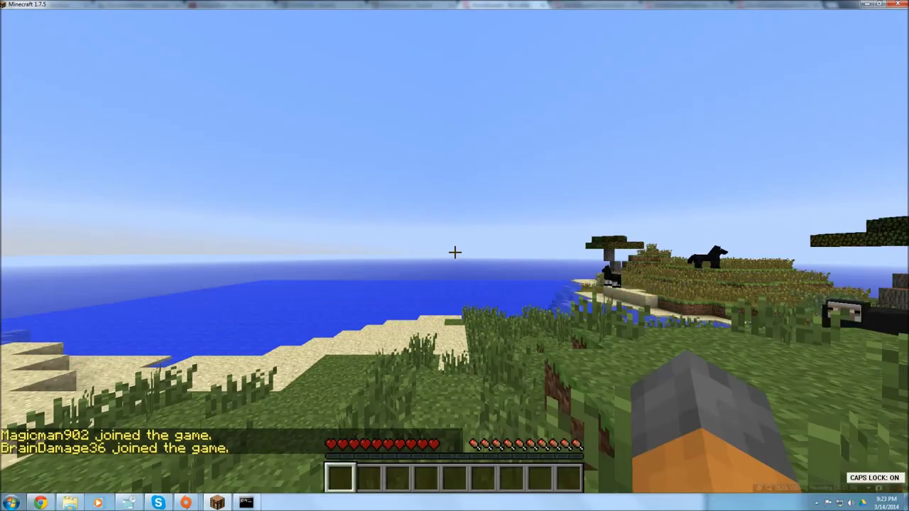
key(Caps_Lock)
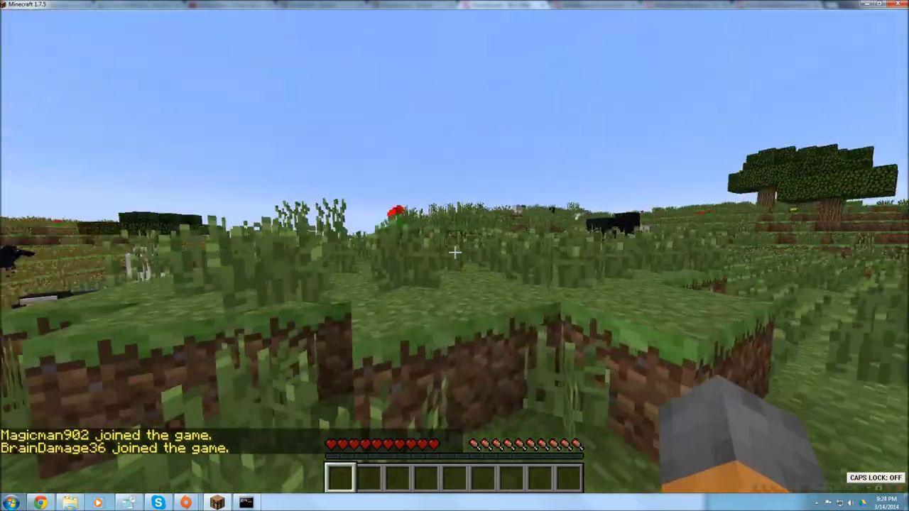
Step: Switch the player to creative mode with the command /gamemode 1
text(w/gm)
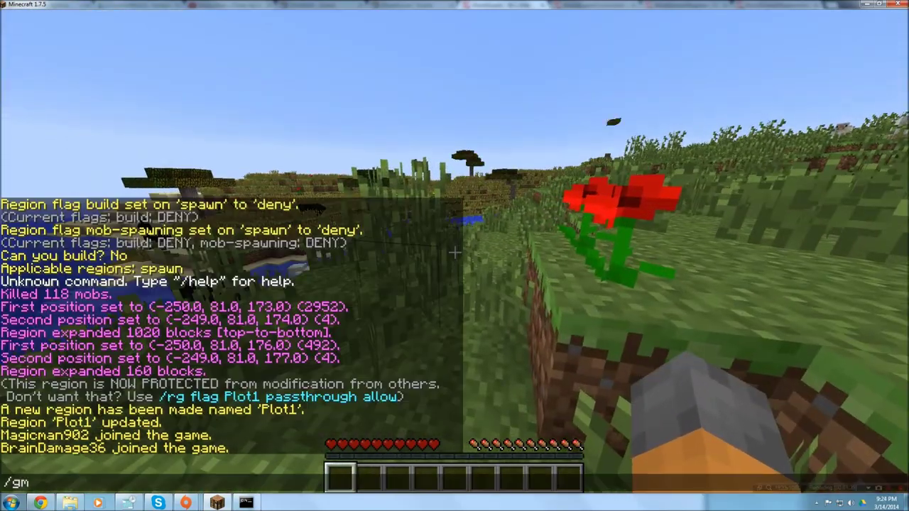
key(Return)
key(w)
key(slash)
text(g)
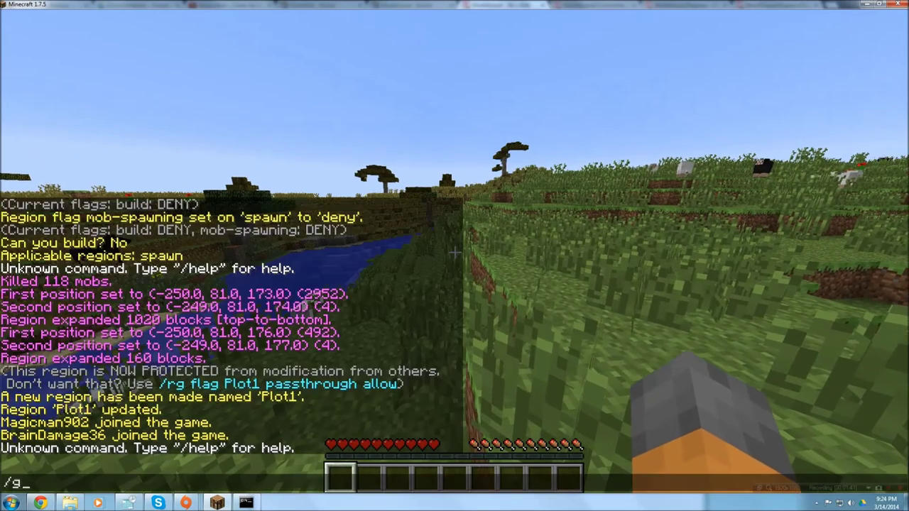
text(amemode 1)
key(Return)
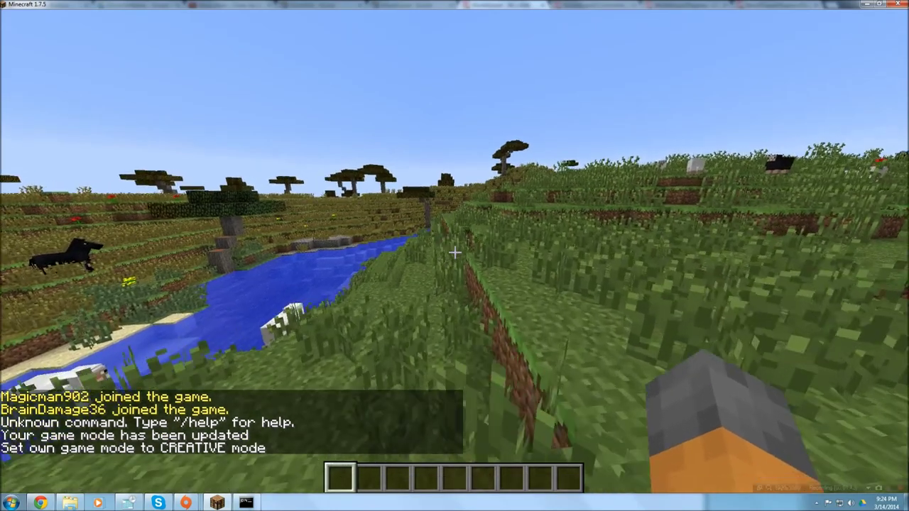
Step: Move out over the open grassland and get the WorldEdit selection wand with //wand
key(w)
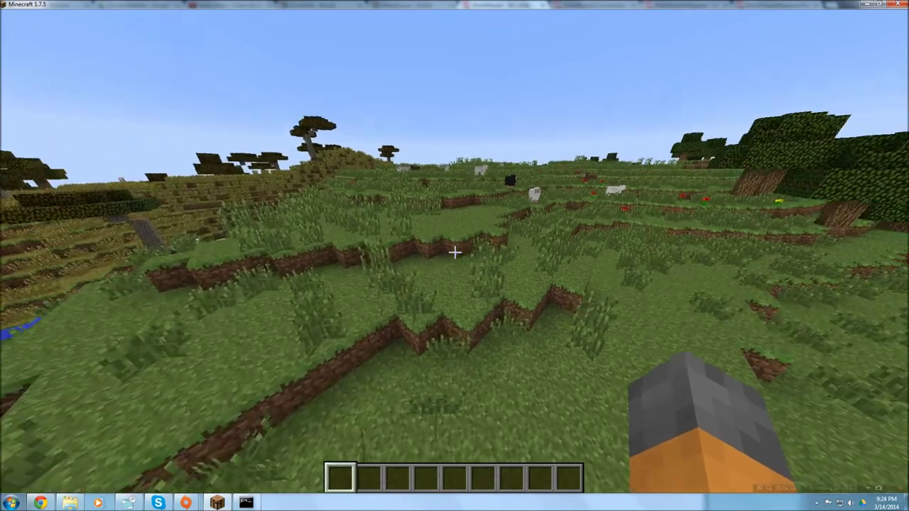
text(t//wand)
key(Return)
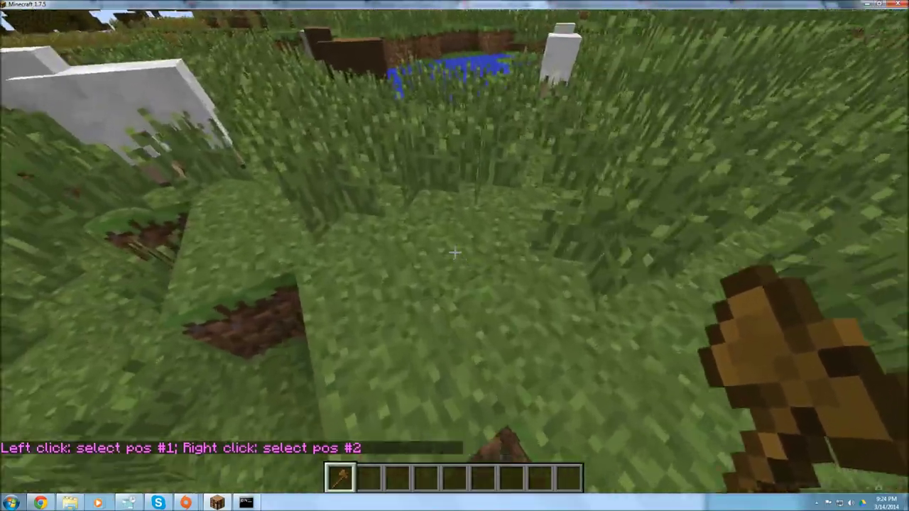
Step: Select a WorldEdit region from (206, 71, 96) to (228, 68, 118) and fill it with a //set command
click(455, 252)
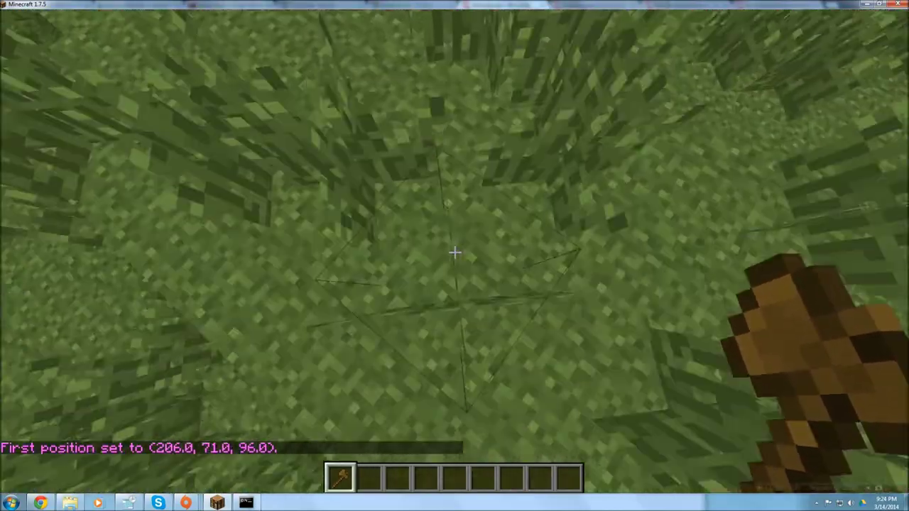
right_click(455, 252)
text(//se)
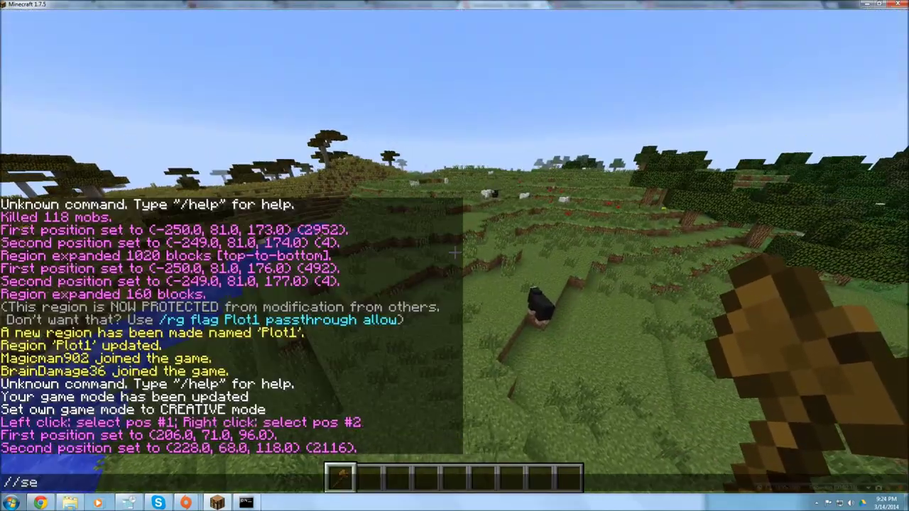
key(Escape)
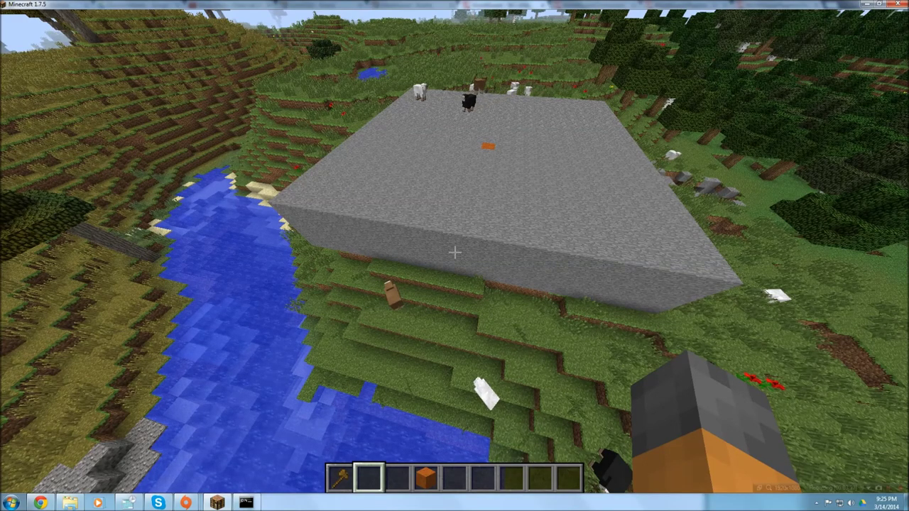
Step: Kill the mobs and animals around the gray block platform with the /butcher command
key(shift)
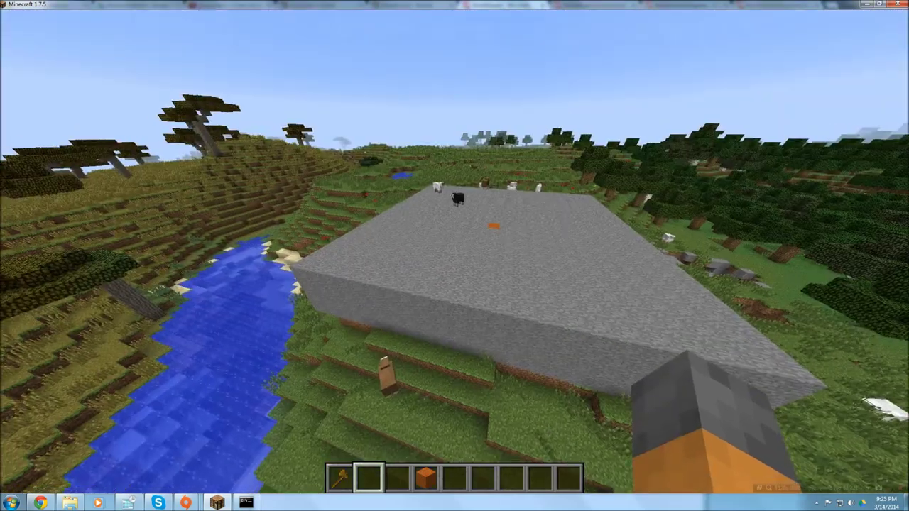
key(w)
text(t)
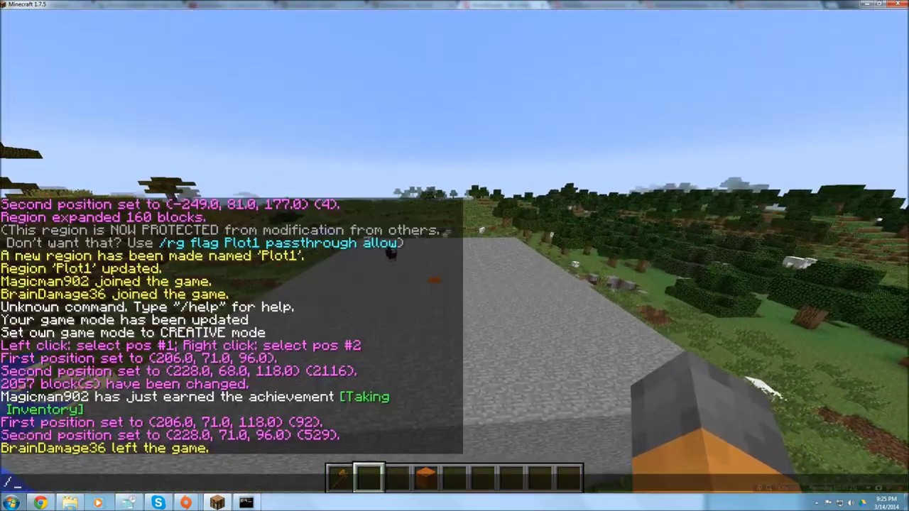
text(/buth)
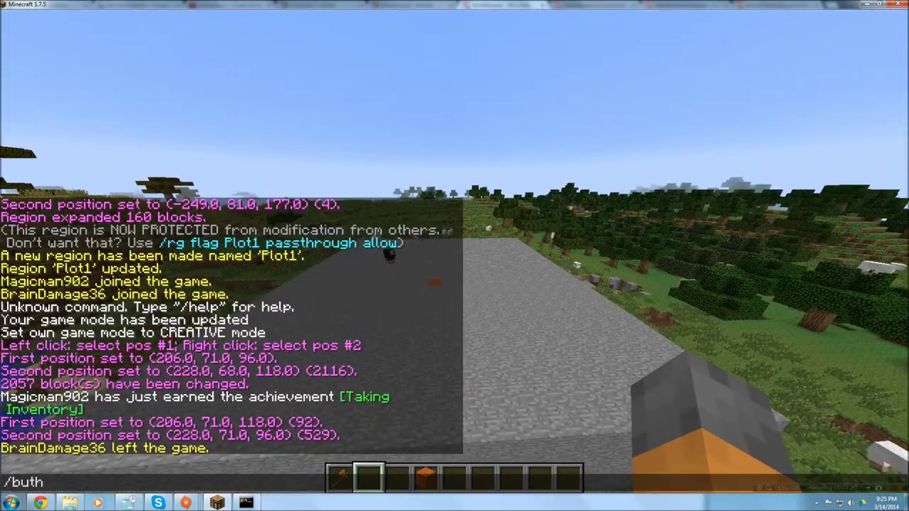
text(cer -c)
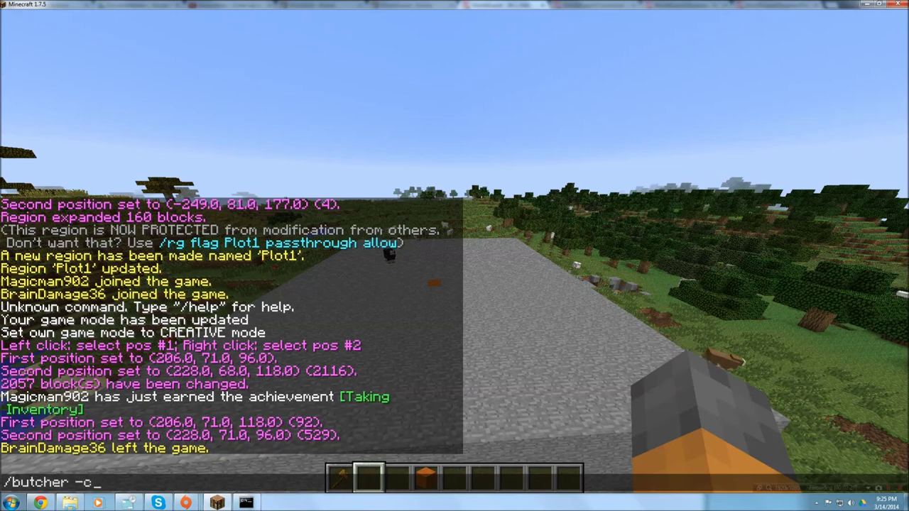
key(Return)
key(t)
key(Return)
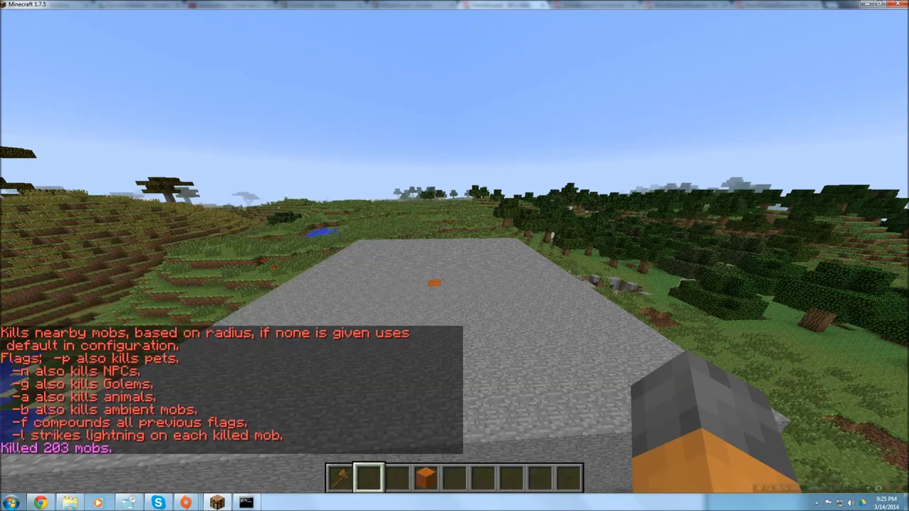
key(space)
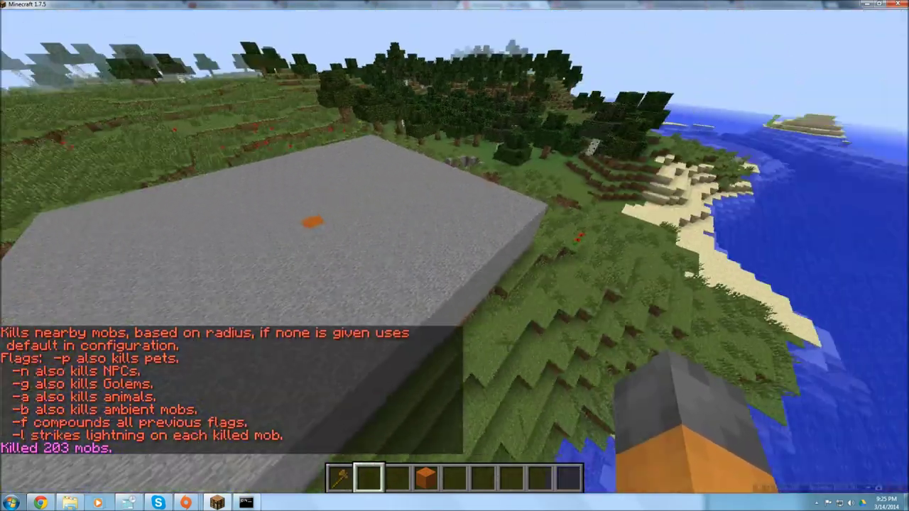
key(Tab)
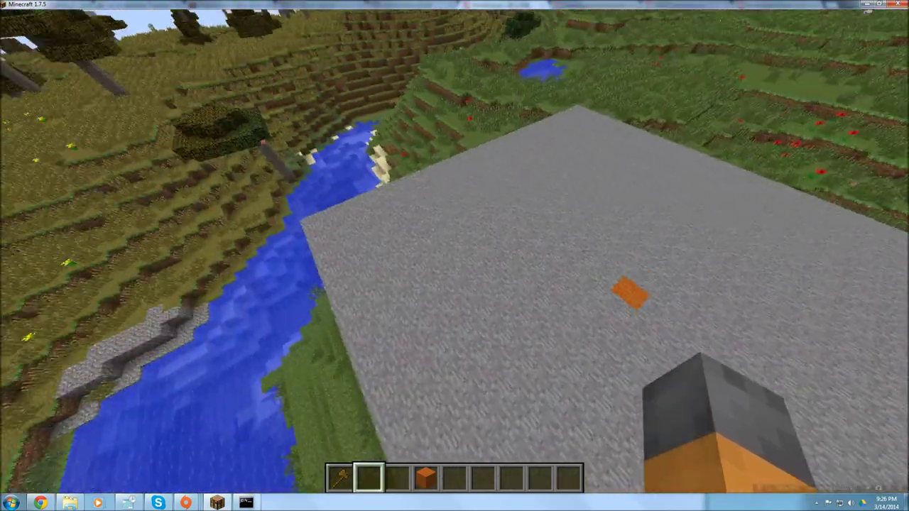
Step: Expand the WorldEdit selection vertically over the full world height with the command //expand vert
key(1)
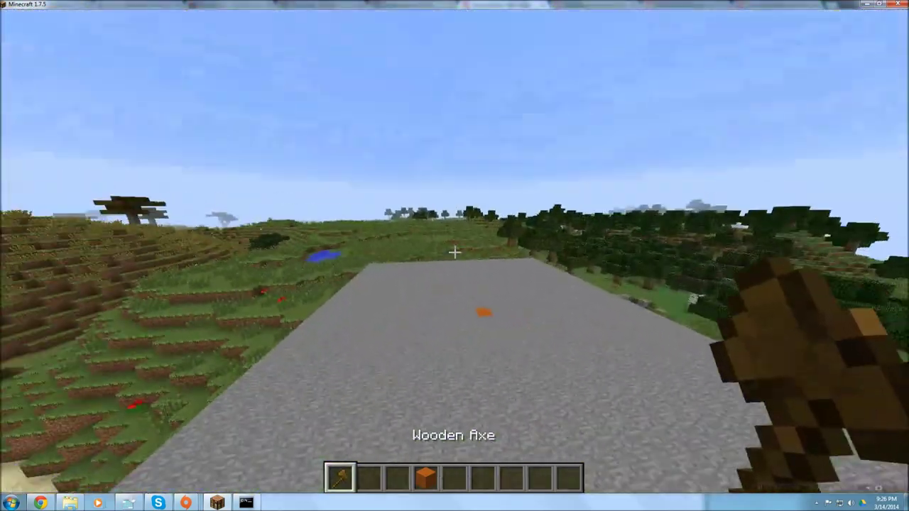
key(t)
key(Up)
key(BackSpace)
key(BackSpace)
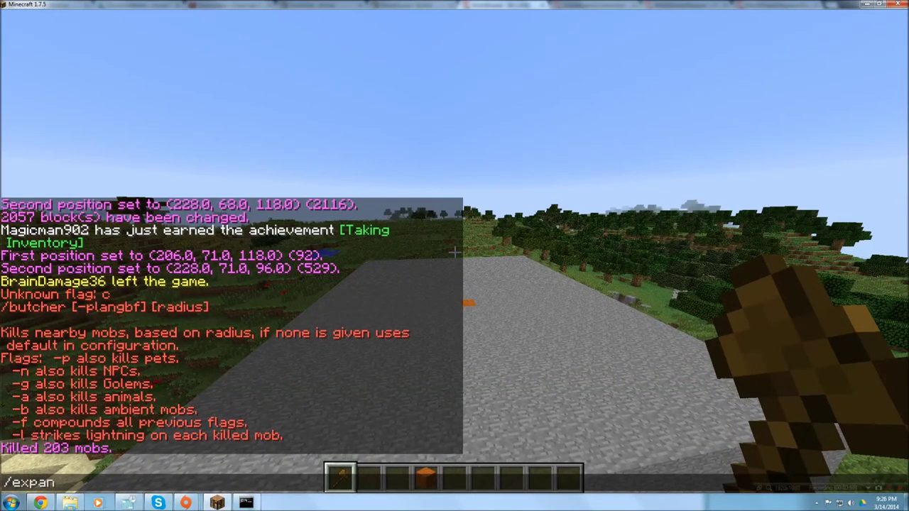
key(Return)
key(t)
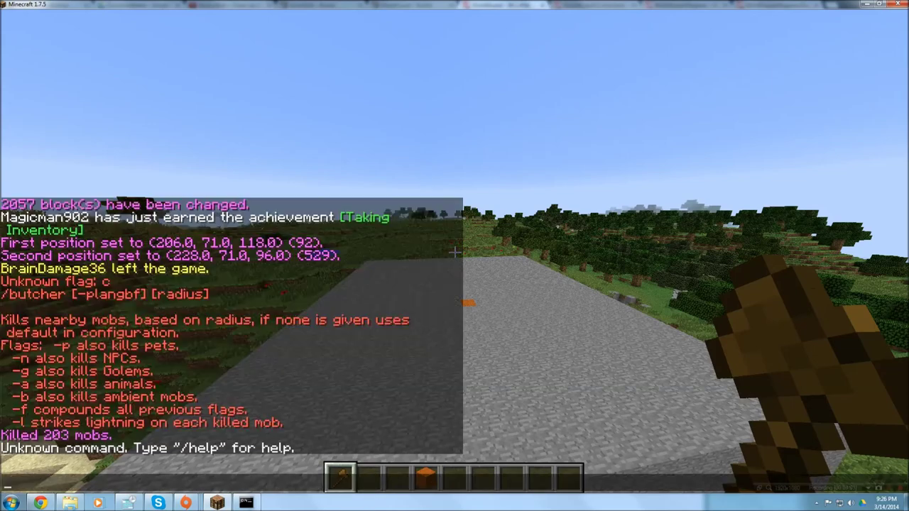
text(//expand vert)
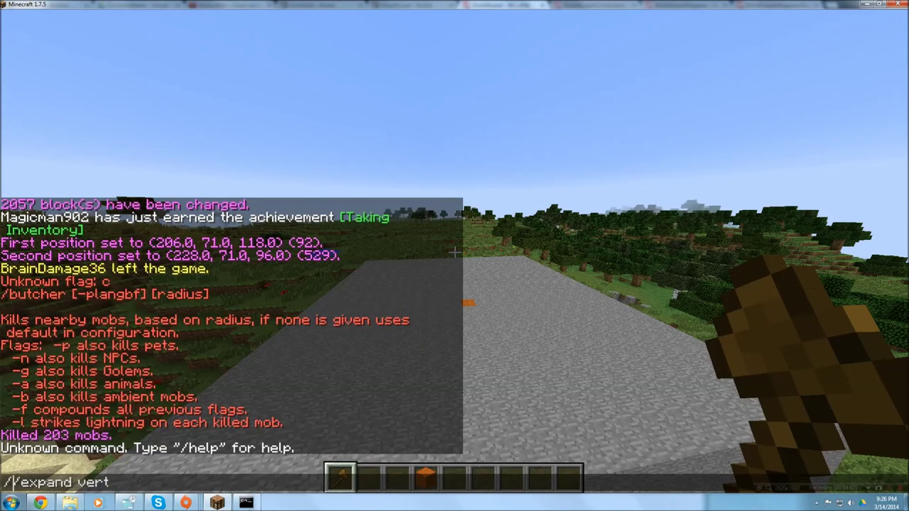
key(Return)
Step: Try to extend the selection 50 blocks upward with the command //expand 50 u
key(2)
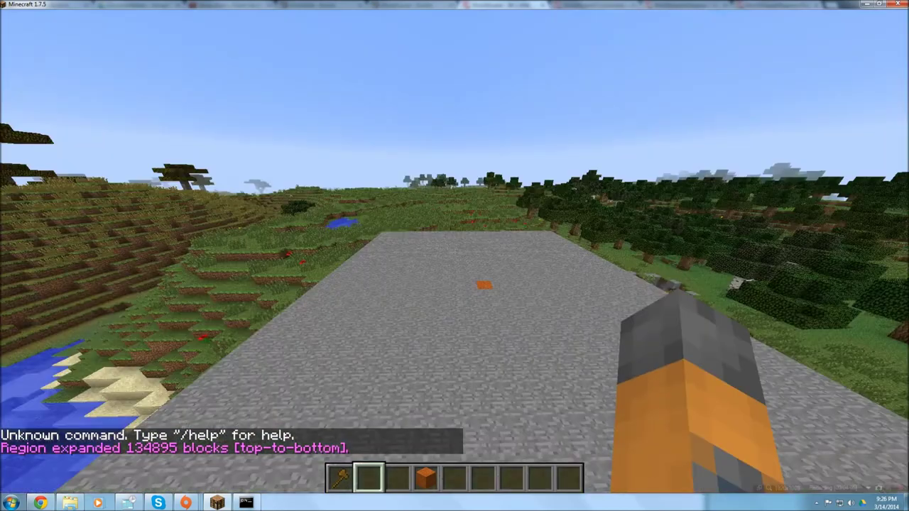
key(t)
key(Up)
key(BackSpace)
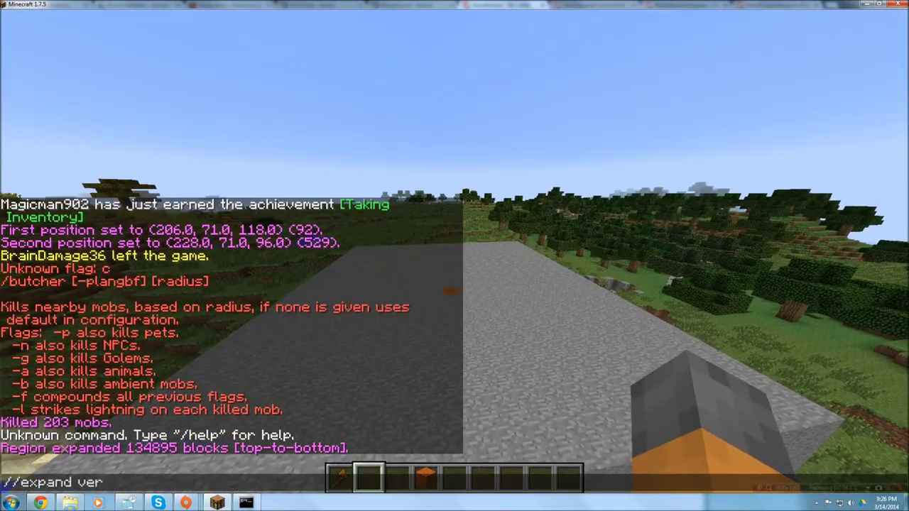
key(BackSpace)
key(BackSpace)
key(BackSpace)
key(BackSpace)
key(BackSpace)
key(BackSpace)
key(BackSpace)
key(BackSpace)
key(BackSpace)
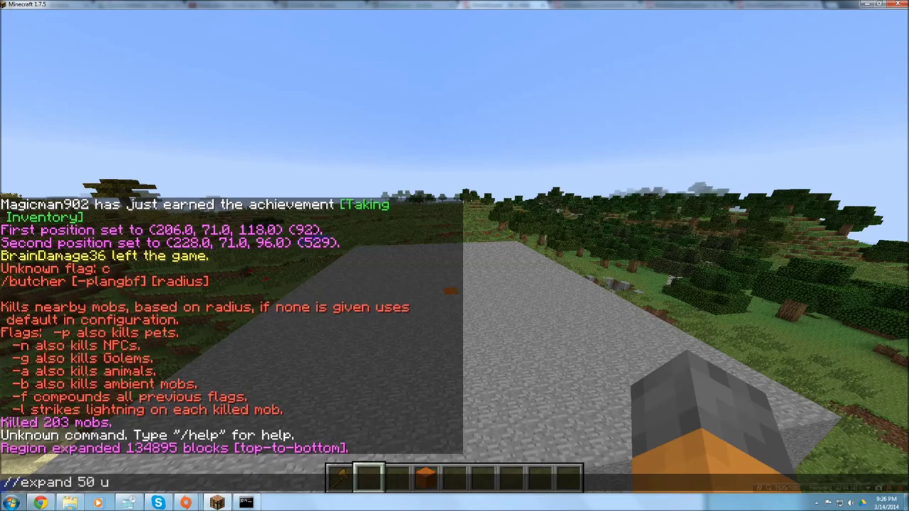
text(xpand 50 u)
key(Return)
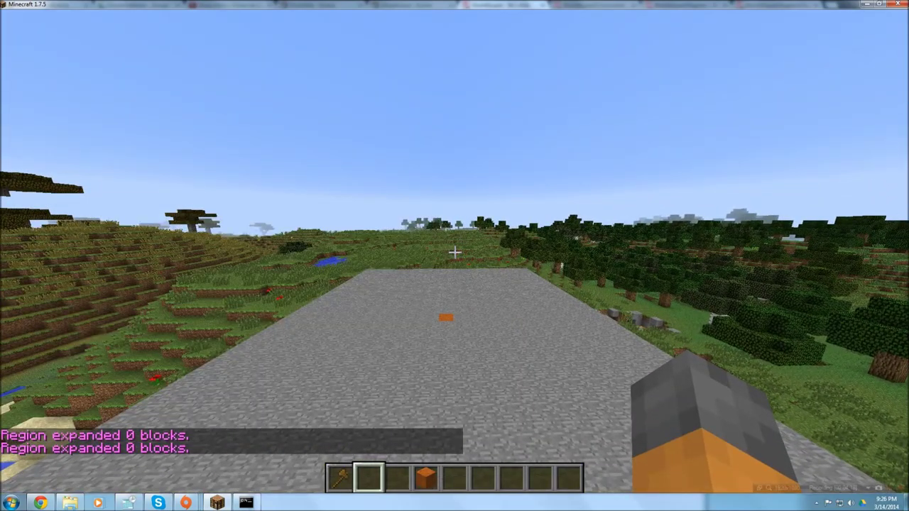
Step: Define the selected area as a WorldGuard region named Spawn with the command /region define Spawn
key(t)
key(Escape)
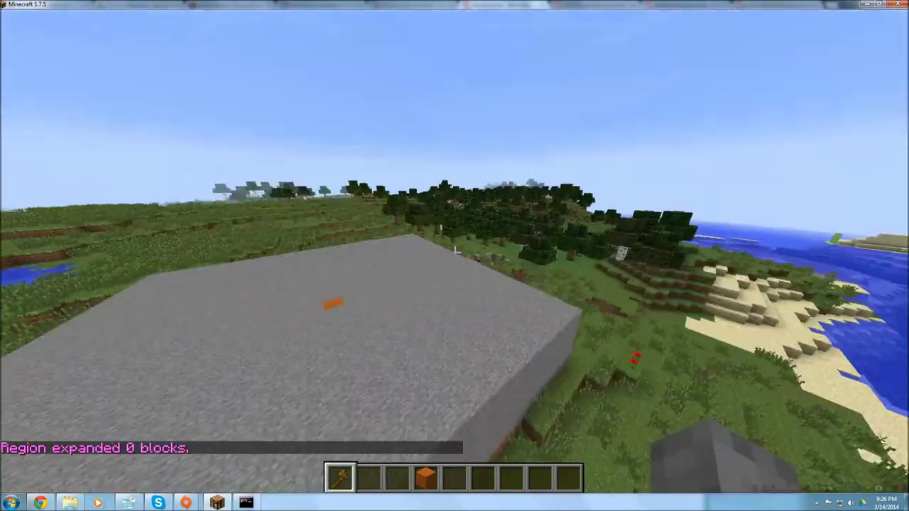
scroll(454, 255, down, 1)
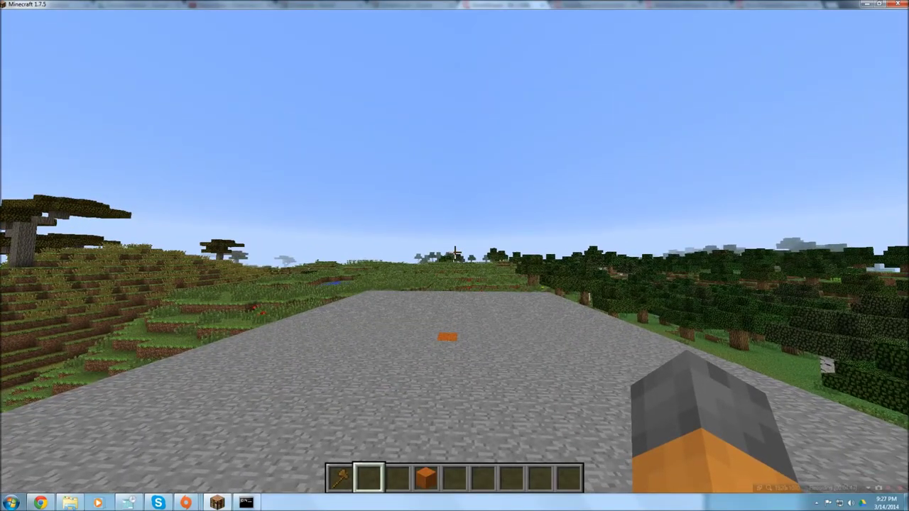
key(slash)
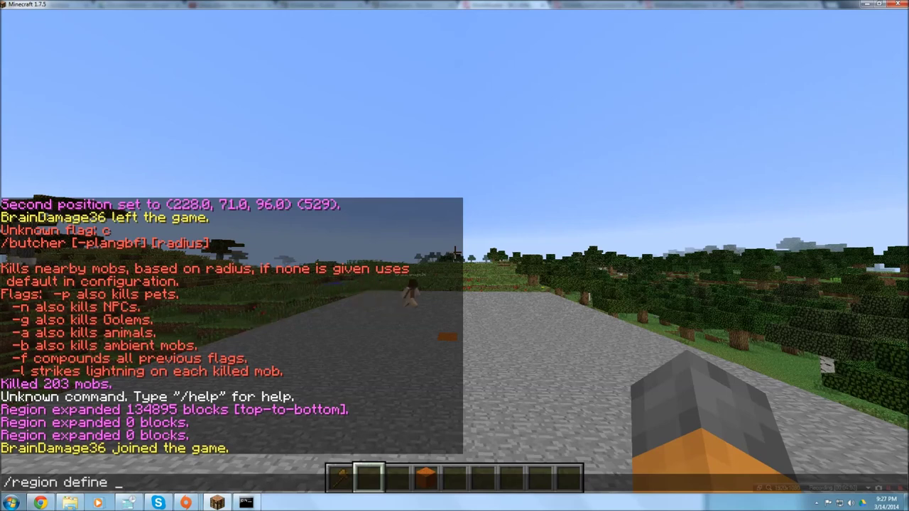
text(Spawn)
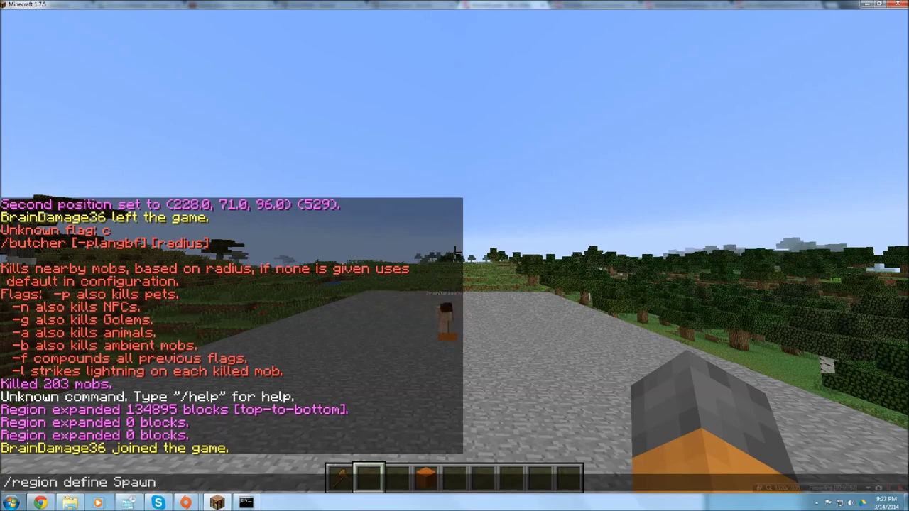
key(Return)
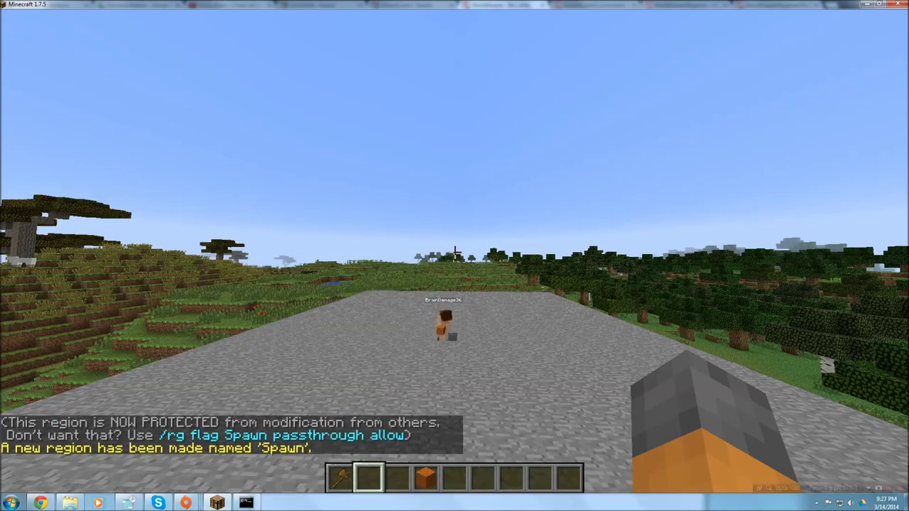
Step: Fly up above the gray platform and drop the orange block from the hotbar toward the other player
key(space)
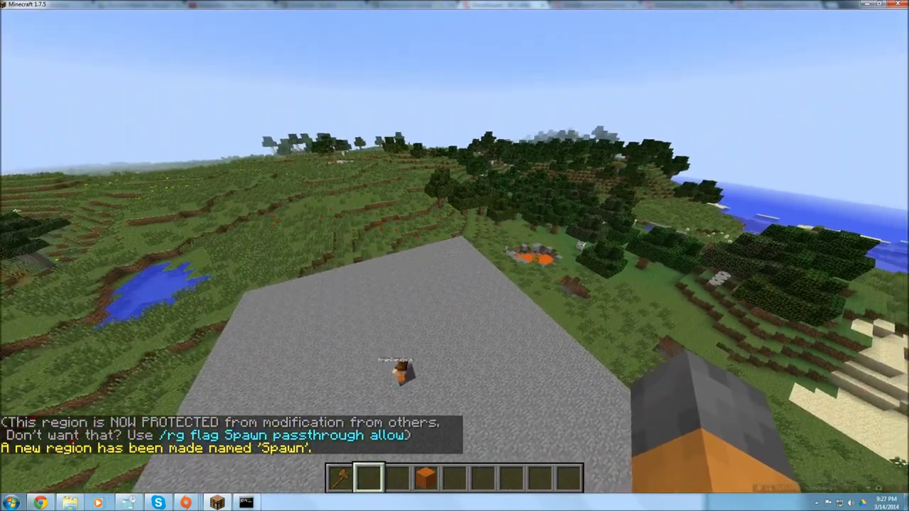
key(space)
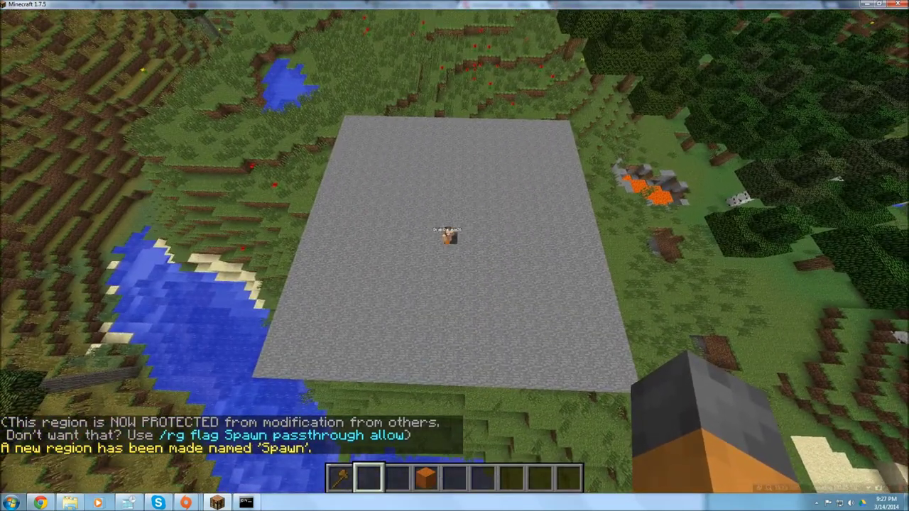
key(4)
key(shift)
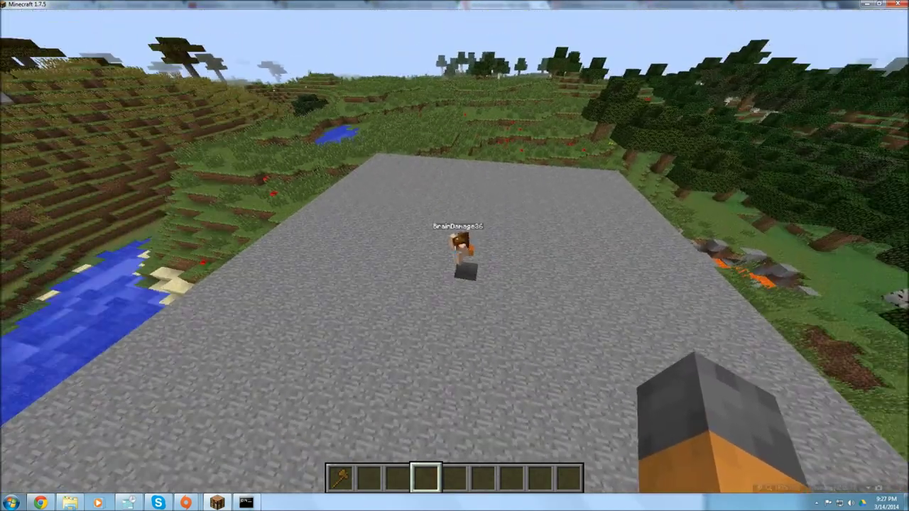
click(454, 252)
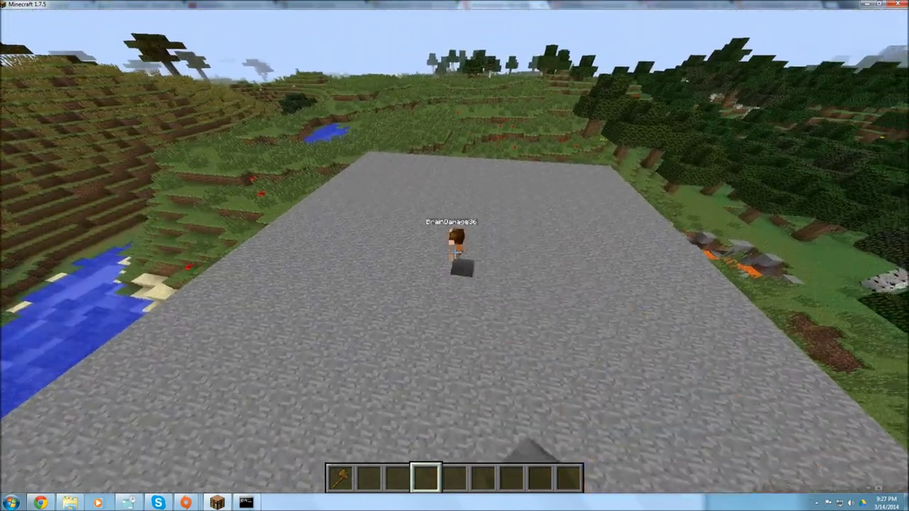
click(455, 253)
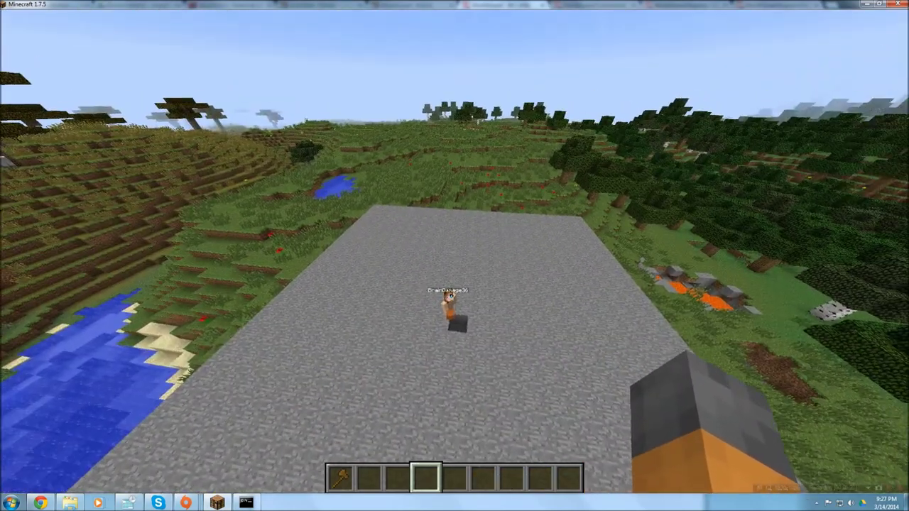
Step: Fly around the gray platform to look over the protected Spawn region and its surroundings
key(t)
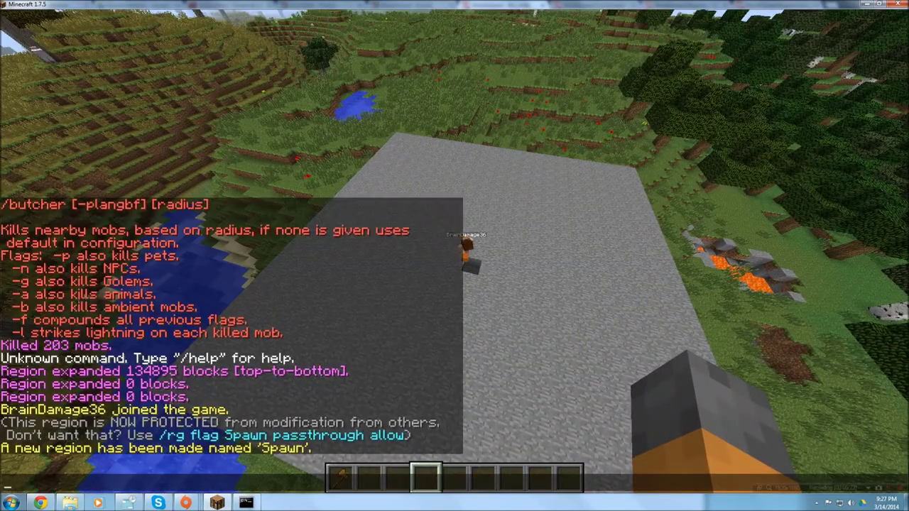
key(Escape)
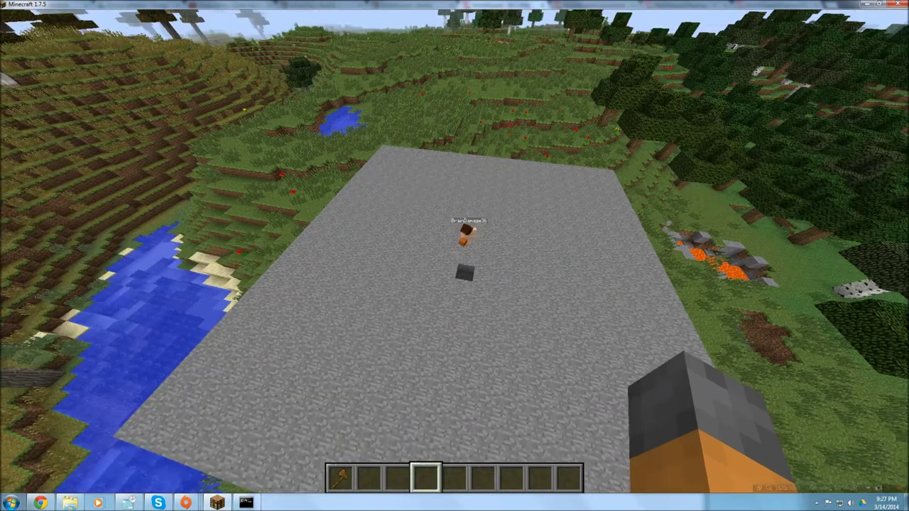
key(a)
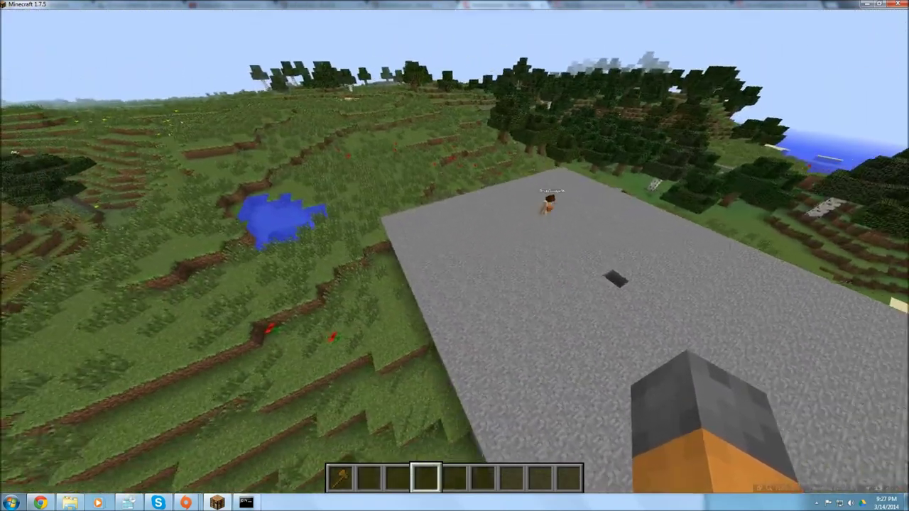
key(w)
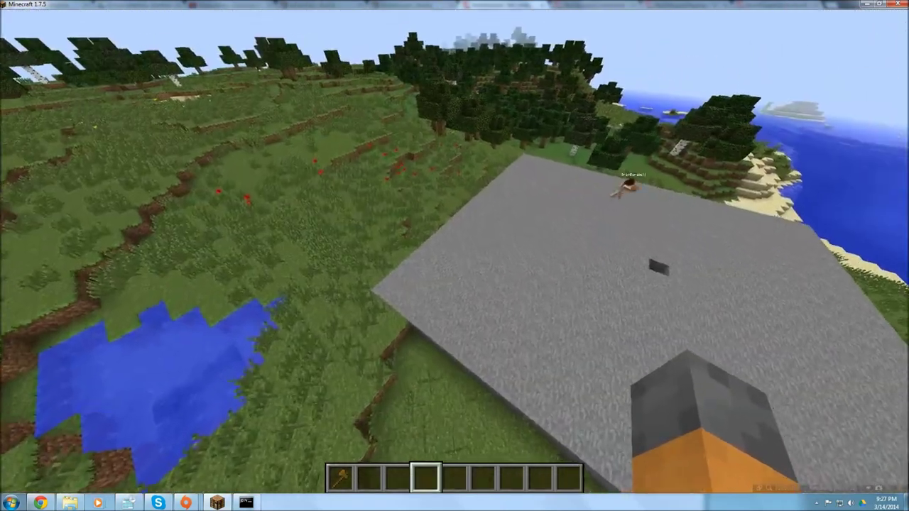
key(s)
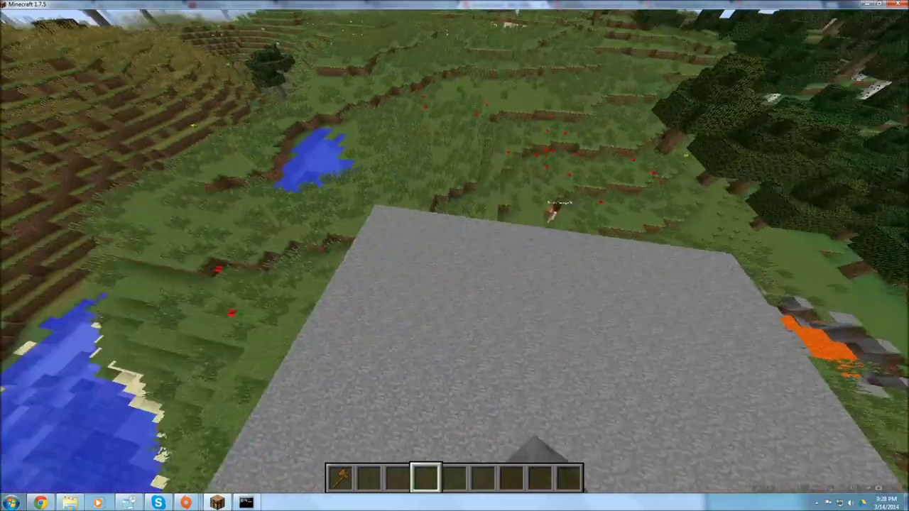
Step: Switch to the browser and examine the Flag List on the WorldGuard Regions/Flags wiki page
key(t)
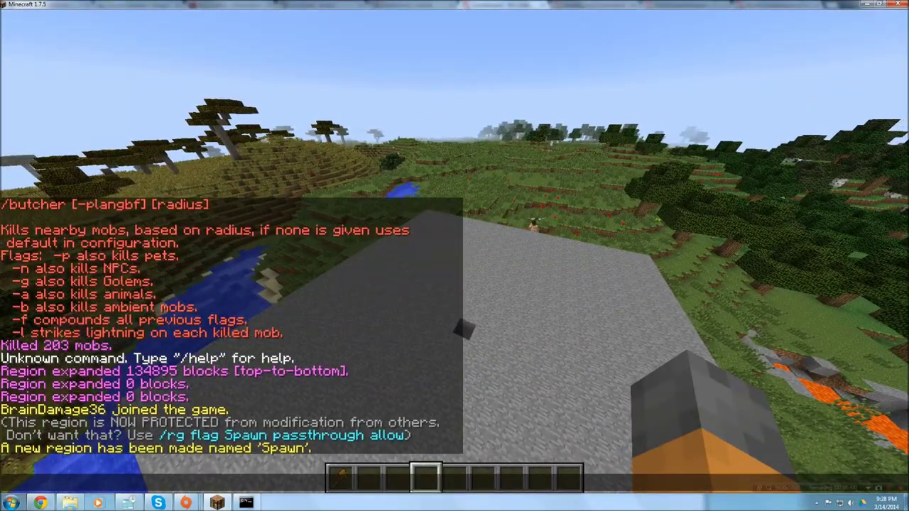
key(alt+Tab)
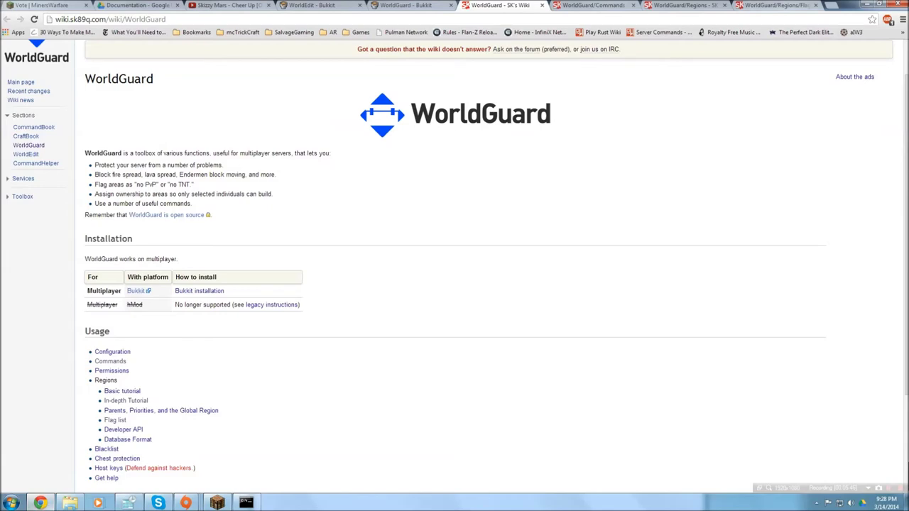
key(ctrl+9)
scroll(455, 284, down, 3)
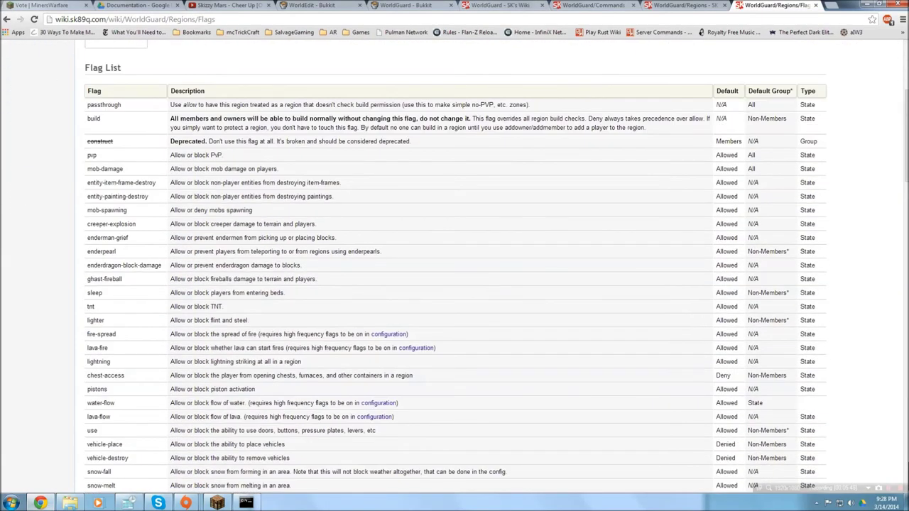
scroll(455, 284, up, 2)
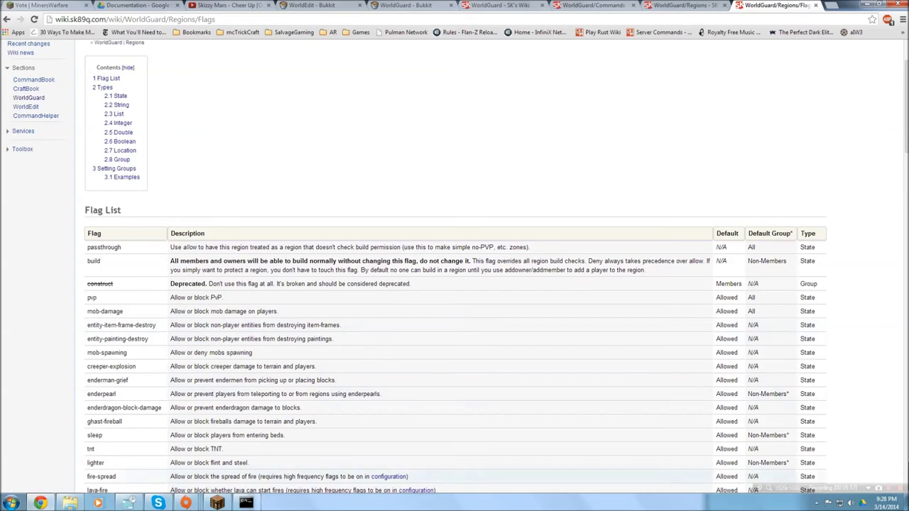
scroll(454, 284, down, 3)
scroll(455, 284, up, 3)
mouse_move(217, 503)
scroll(454, 284, down, 3)
scroll(455, 285, up, 3)
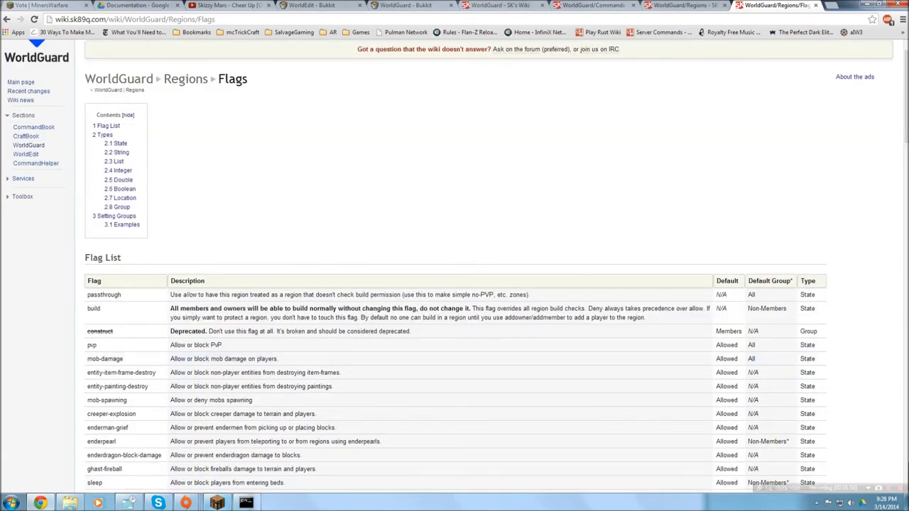
Step: Switch back to Minecraft, land on the platform and teleport the other player to your own player with /tp
key(alt+Tab)
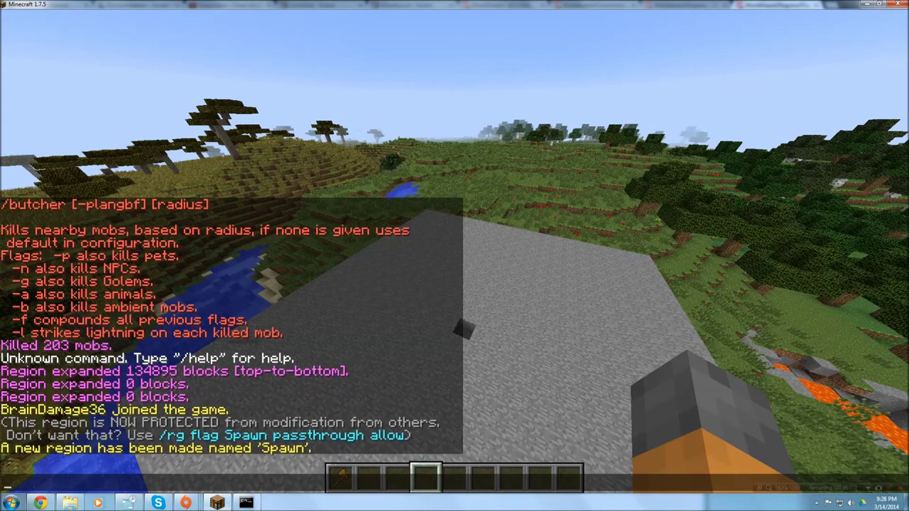
key(Escape)
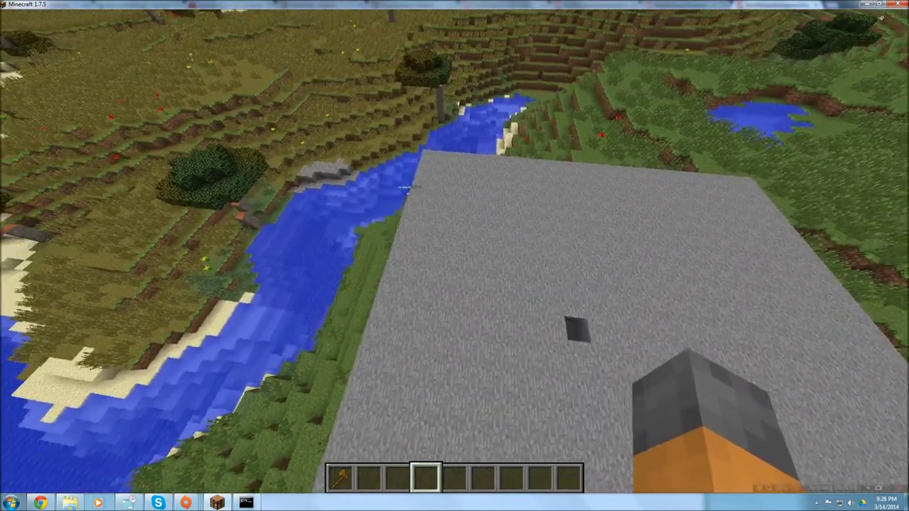
text(/tp)
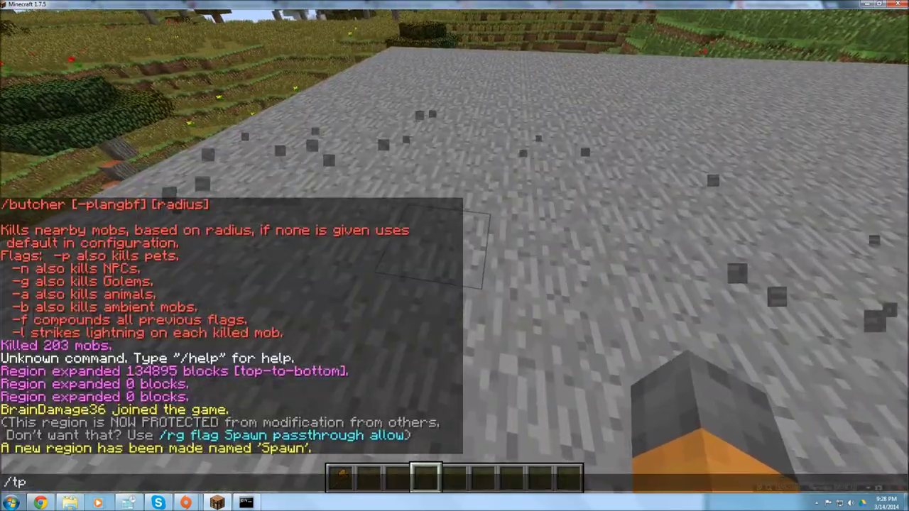
text( BrainDamage36 BrainDa)
text(m)
key(BackSpace)
key(Tab)
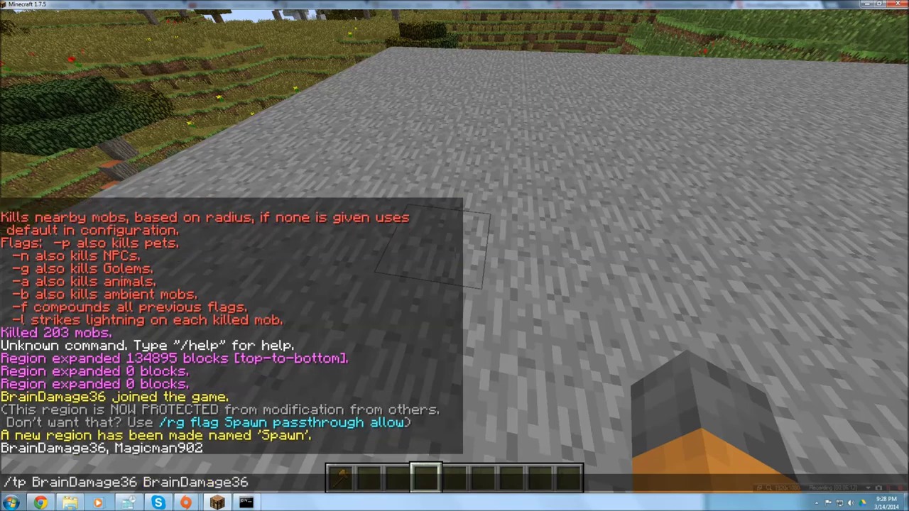
key(Tab)
key(Return)
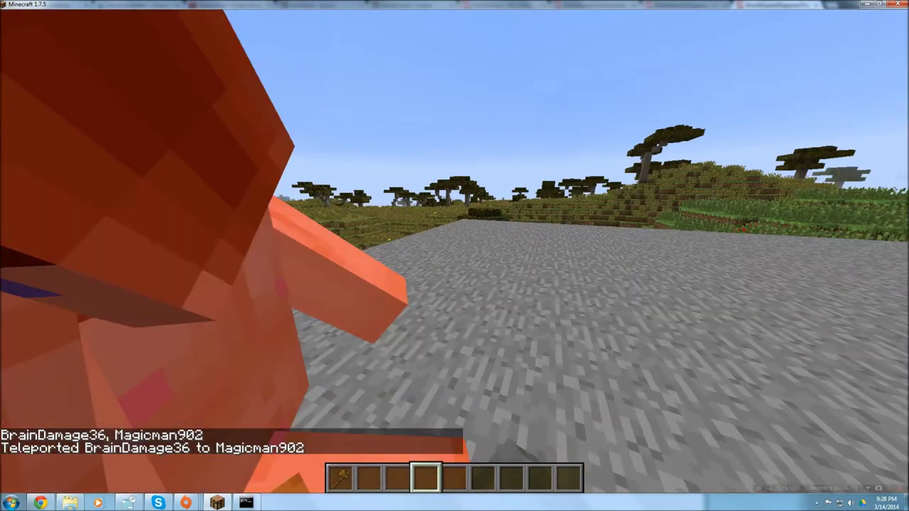
Step: Attack the teleported player repeatedly at the platform's edge to test PvP inside the Spawn region
click(454, 252)
key(w)
click(455, 252)
click(455, 252)
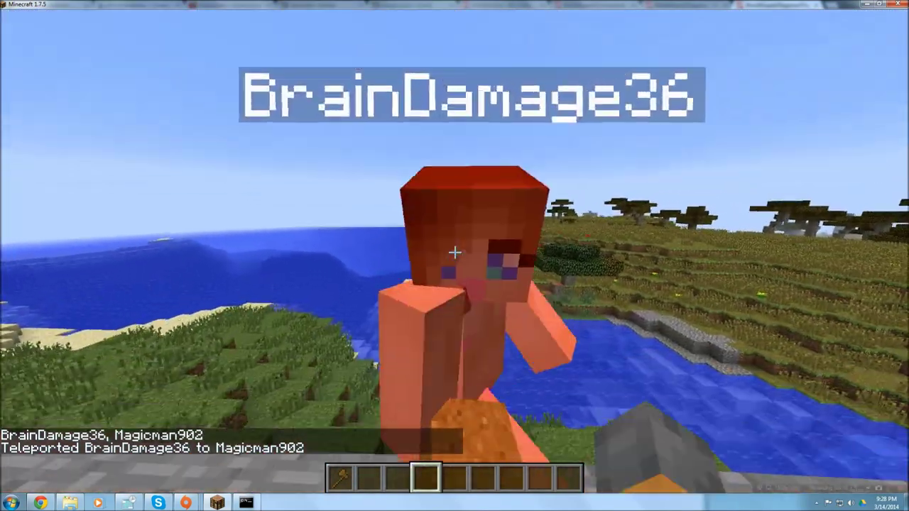
click(455, 252)
click(455, 252)
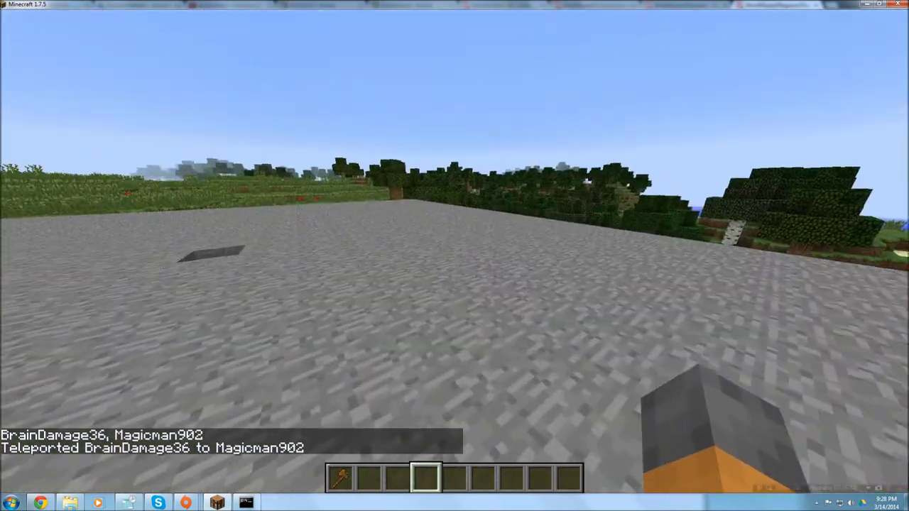
Step: Set the pvp flag of the Spawn region to deny with /rg flag
mouse_move(454, 252)
key(t)
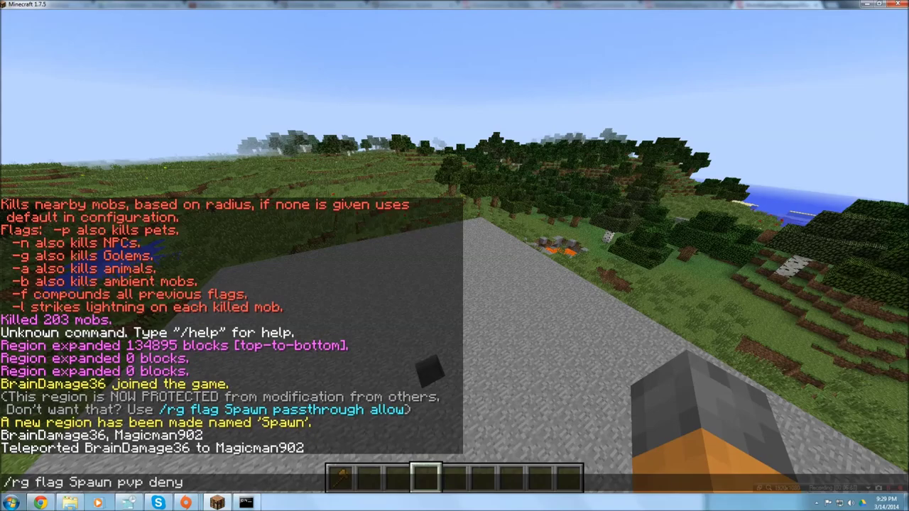
key(a)
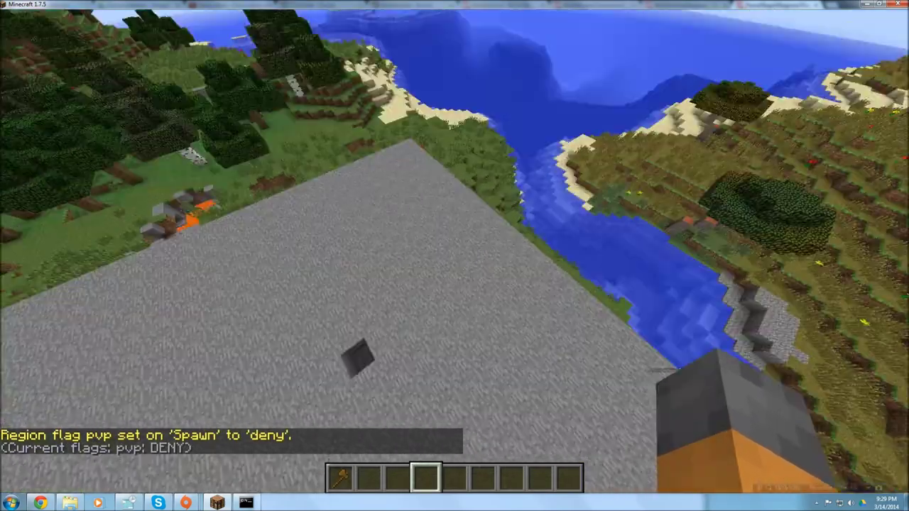
Step: Move across the stone platform and teleport the other player to your own player again with /tp
mouse_move(455, 256)
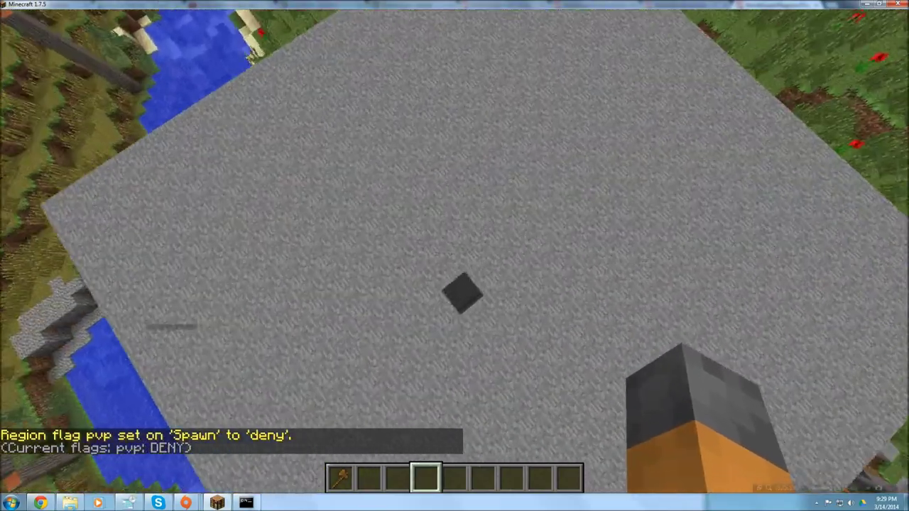
middle_click(455, 256)
right_click(455, 256)
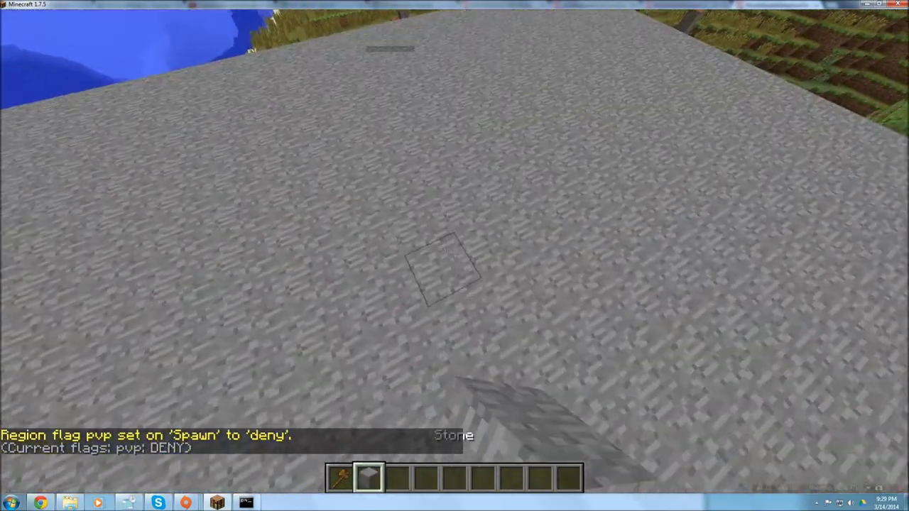
scroll(455, 255, down, 1)
scroll(455, 256, up, 1)
mouse_move(455, 255)
key(t)
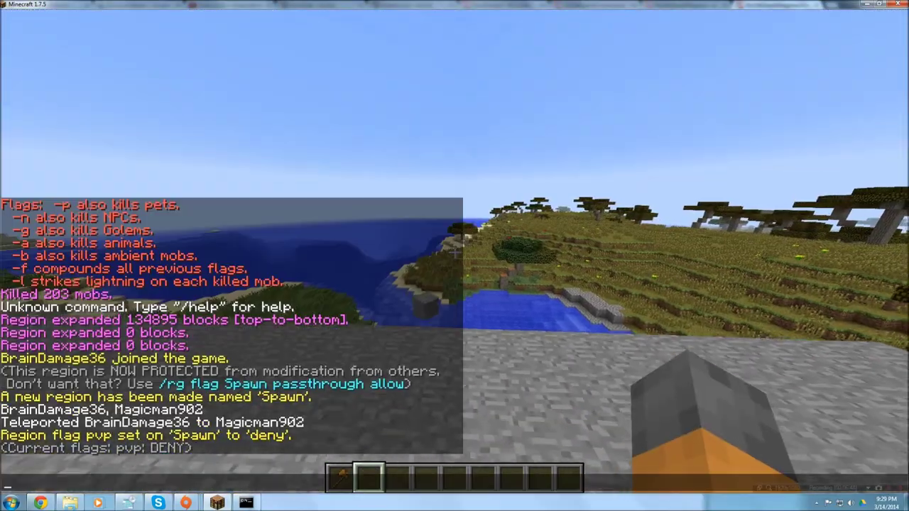
key(Return)
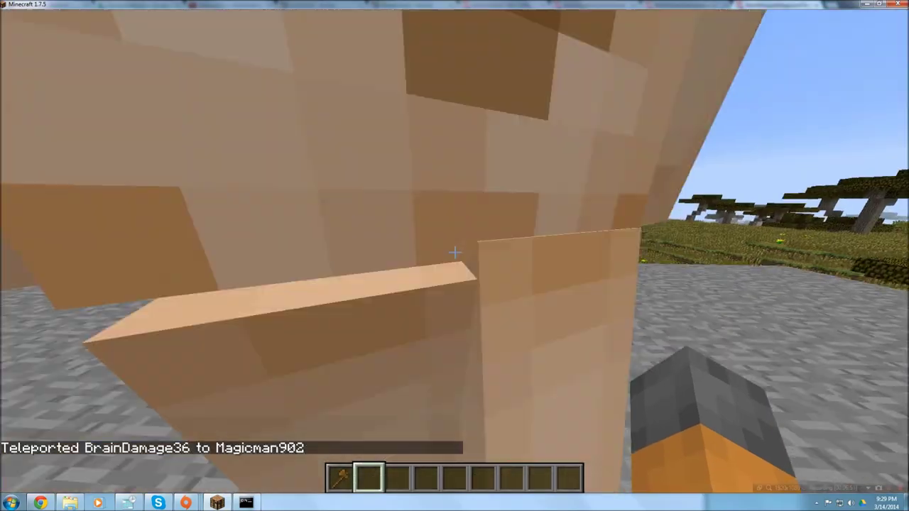
Step: Attack the teleported player repeatedly to test the pvp deny flag inside the Spawn region
click(455, 252)
click(455, 253)
click(455, 252)
click(454, 252)
click(454, 253)
click(454, 252)
click(455, 252)
click(455, 253)
click(454, 252)
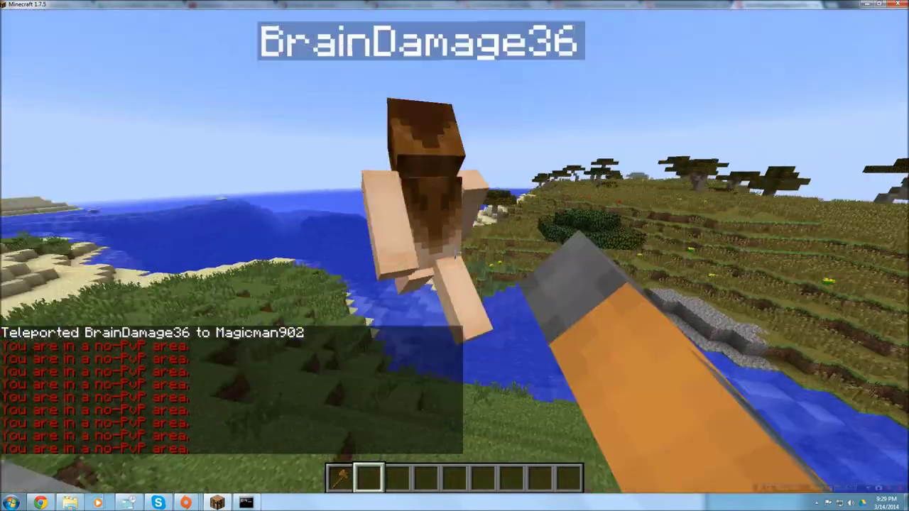
click(455, 252)
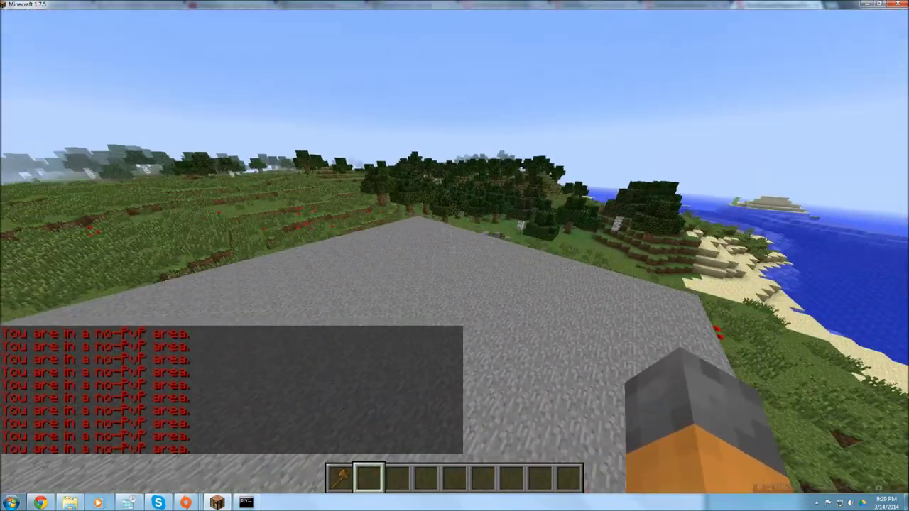
Step: Set the build and enderpearl flags of the Spawn region to deny with /rg flag
key(t)
key(Up)
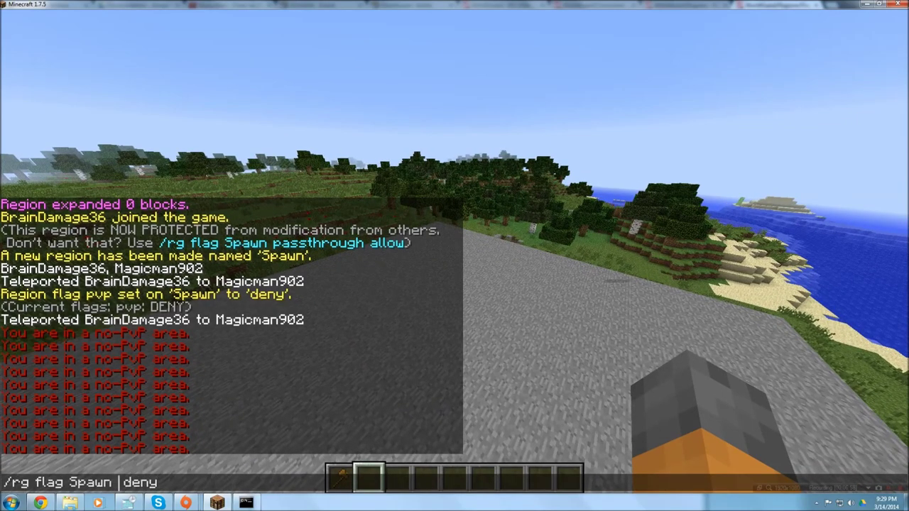
key(Return)
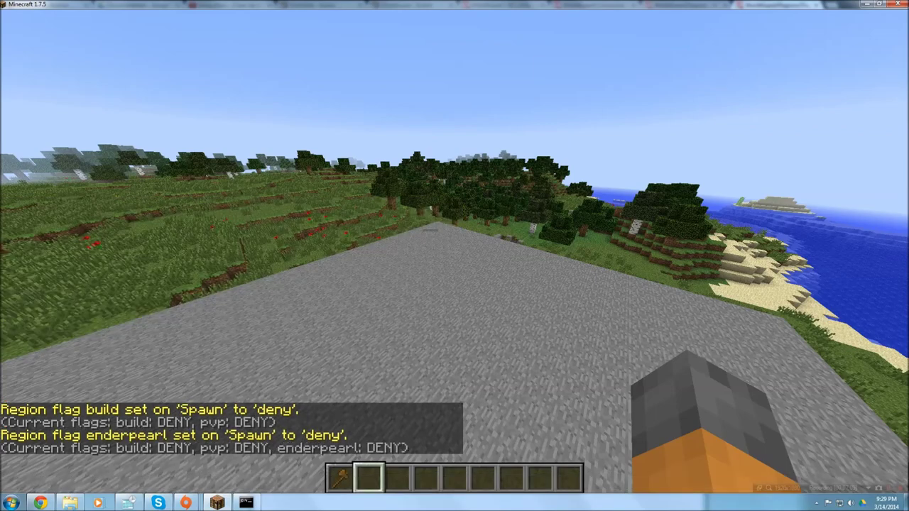
key(w)
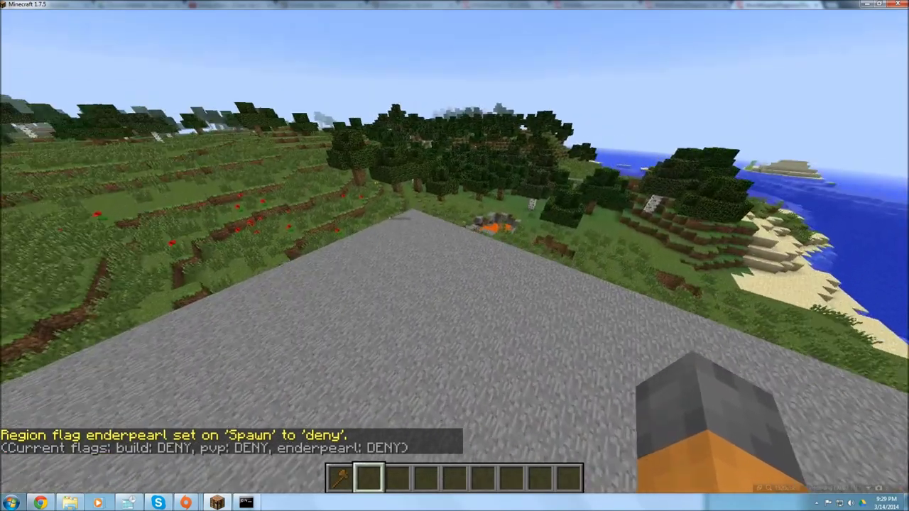
key(t)
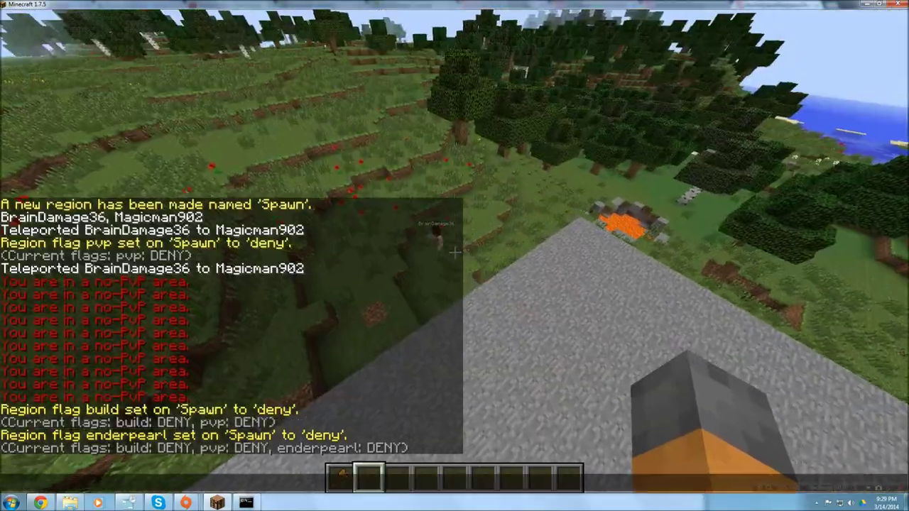
key(Escape)
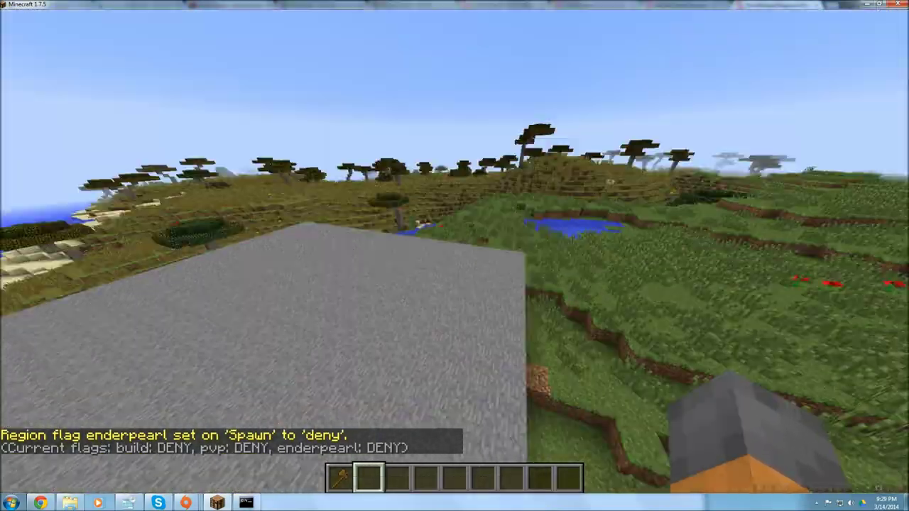
scroll(455, 253, down, 7)
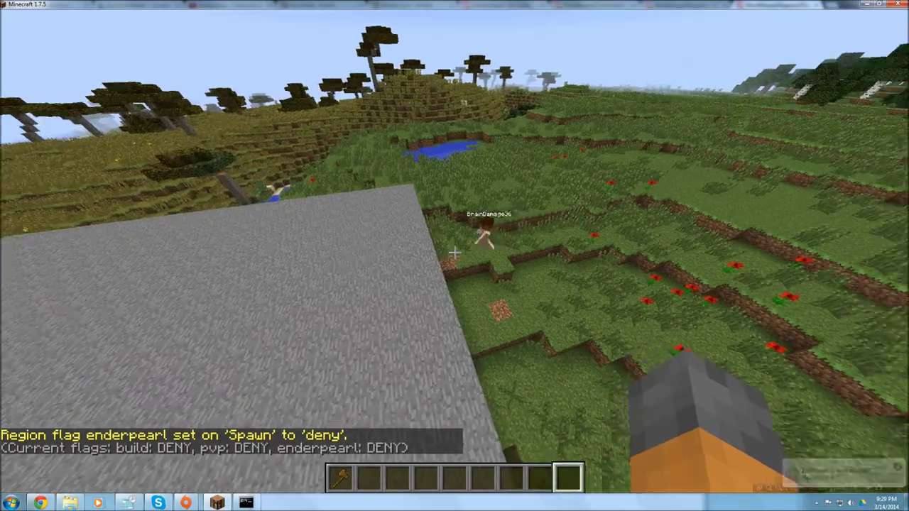
scroll(454, 256, down, 1)
scroll(455, 255, down, 1)
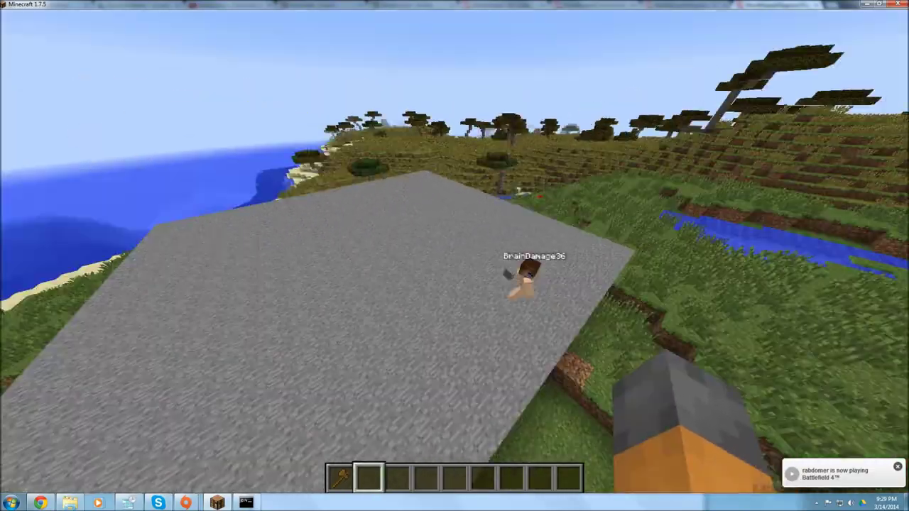
key(Escape)
key(Escape)
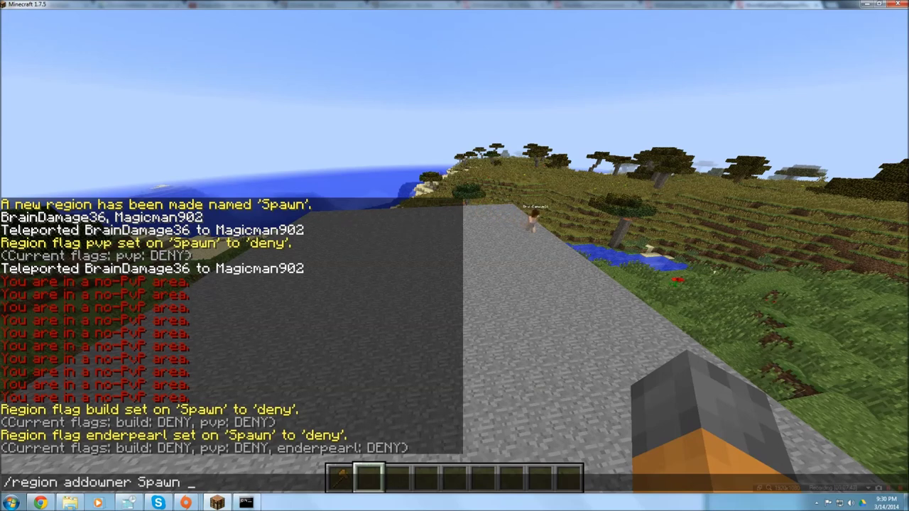
Step: Add the other player as an owner of the Spawn region with /region addowner
key(Tab)
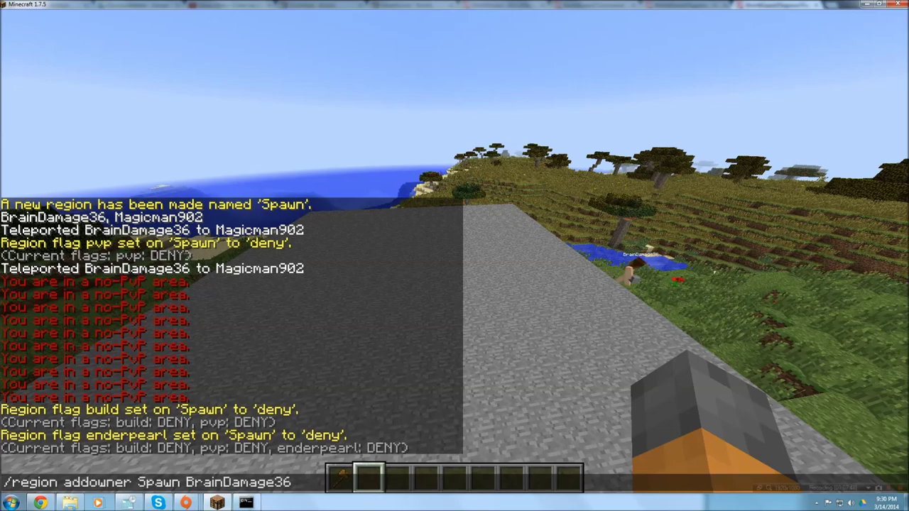
key(Return)
key(w)
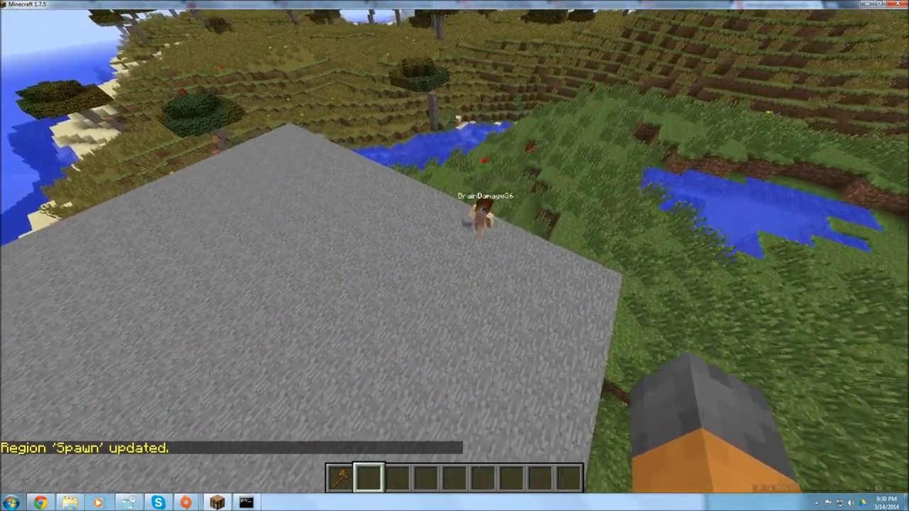
key(w)
key(w)
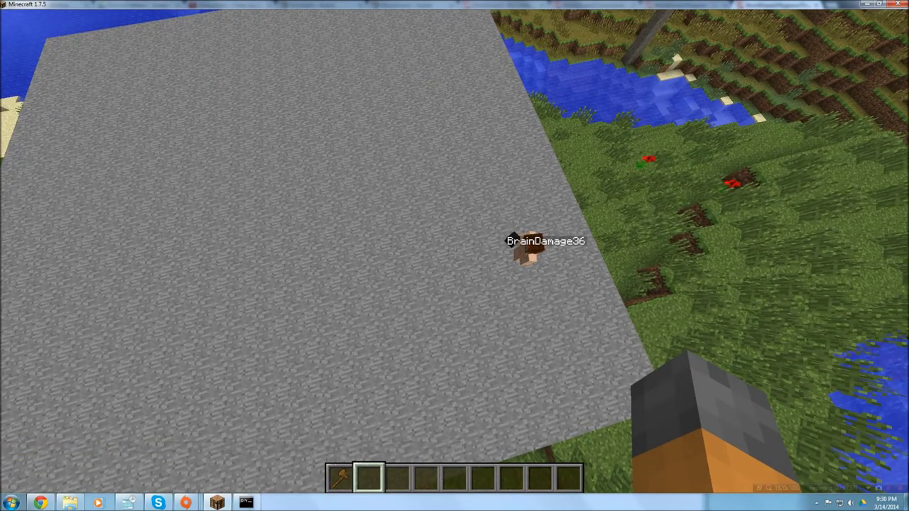
key(shift)
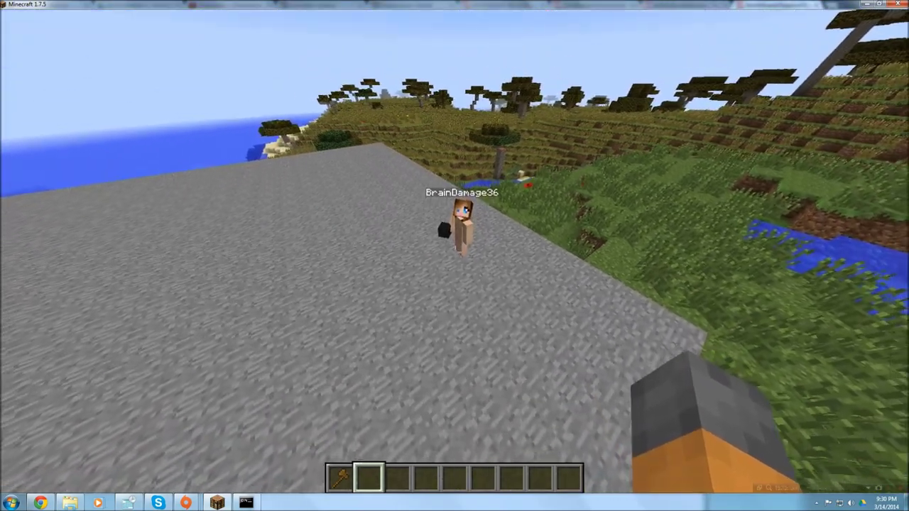
Step: Run /region addowner for the Spawn region and the other player once more to demonstrate the command
key(t)
key(Escape)
text(t)
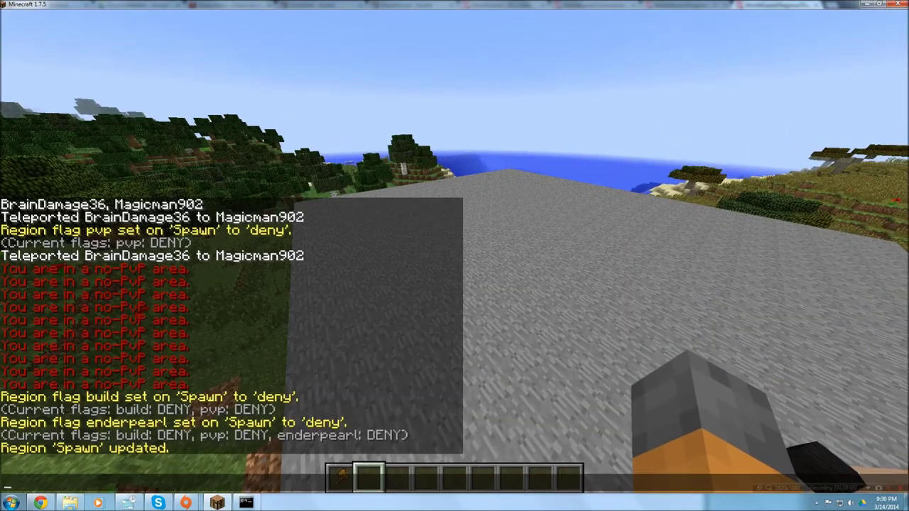
text(/region addowner Spawn BrainDamage36)
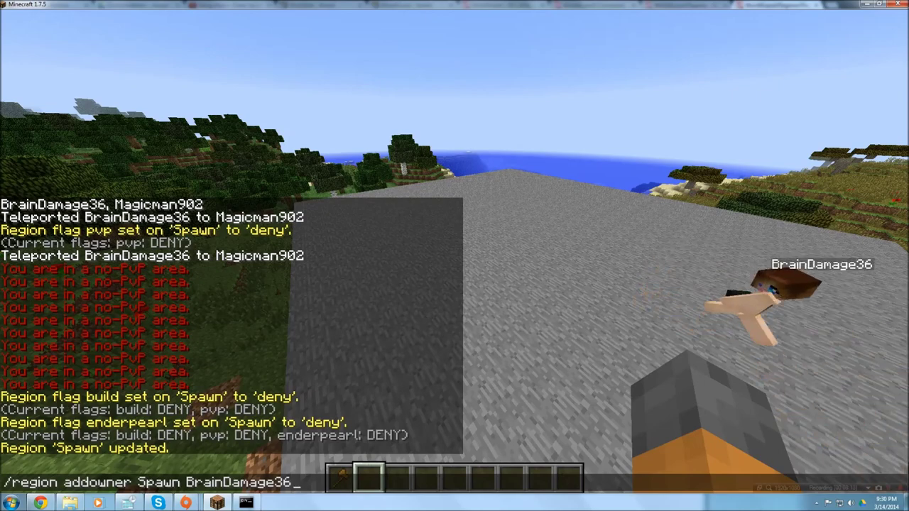
key(Return)
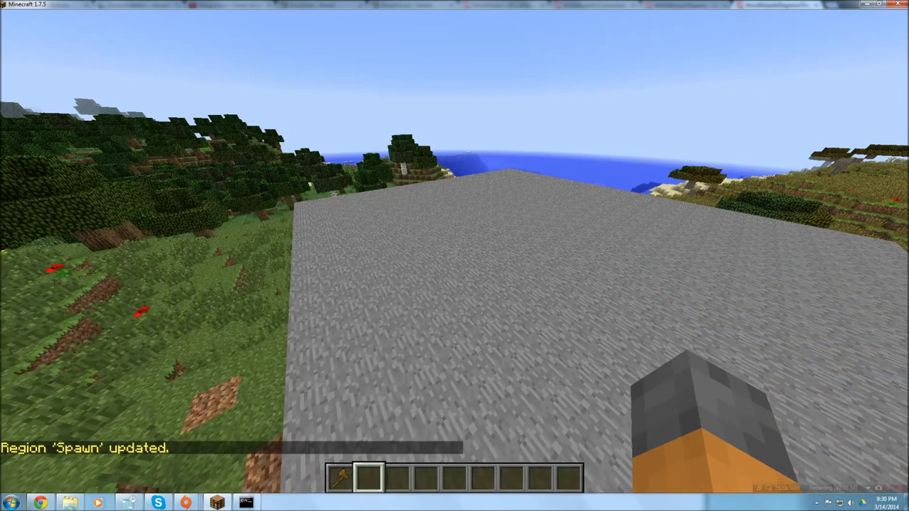
Step: Change the recalled owner command to /region addmember and add the other player as a member of Spawn
key(t)
key(Escape)
key(t)
key(Up)
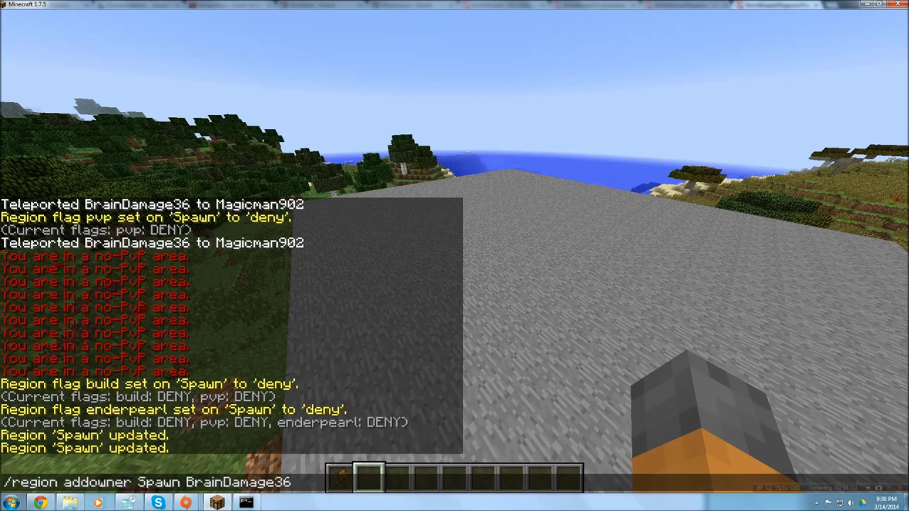
key(ctrl+Left)
key(ctrl+Left)
key(BackSpace)
key(BackSpace)
key(BackSpace)
key(BackSpace)
key(BackSpace)
text(membe)
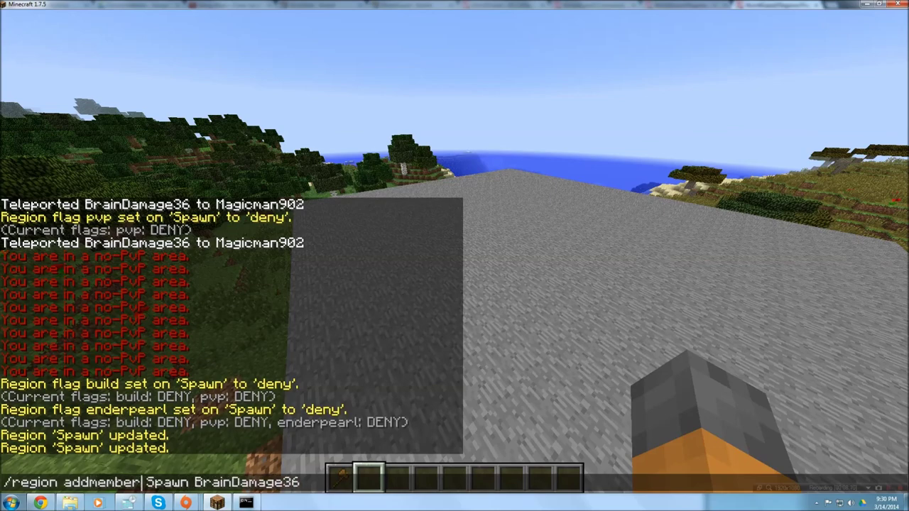
text(r)
key(Return)
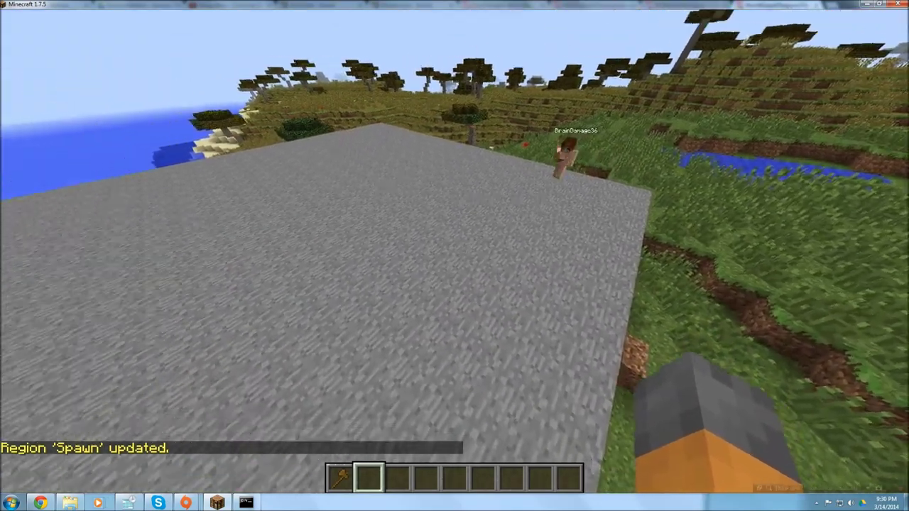
Step: Cut the recalled command down to plain /region, run it and read the list of region subcommands
key(t)
key(Escape)
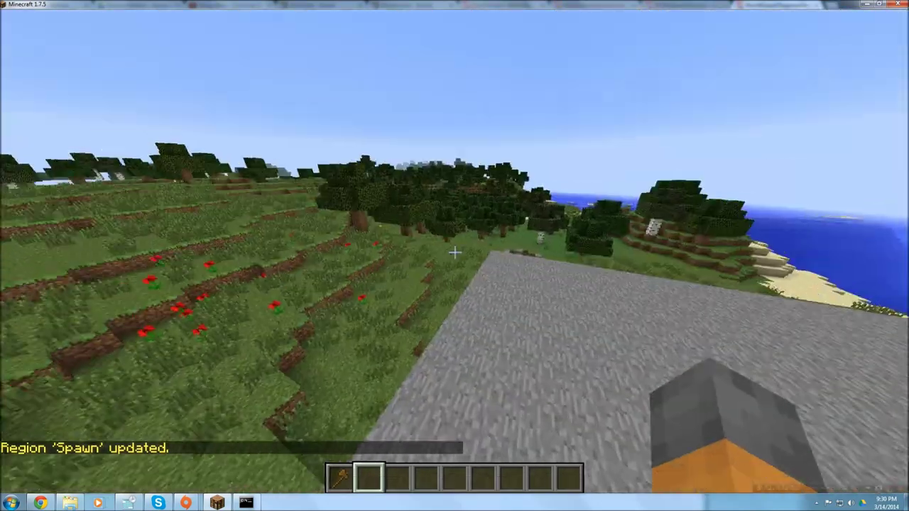
key(t)
key(Up)
key(Up)
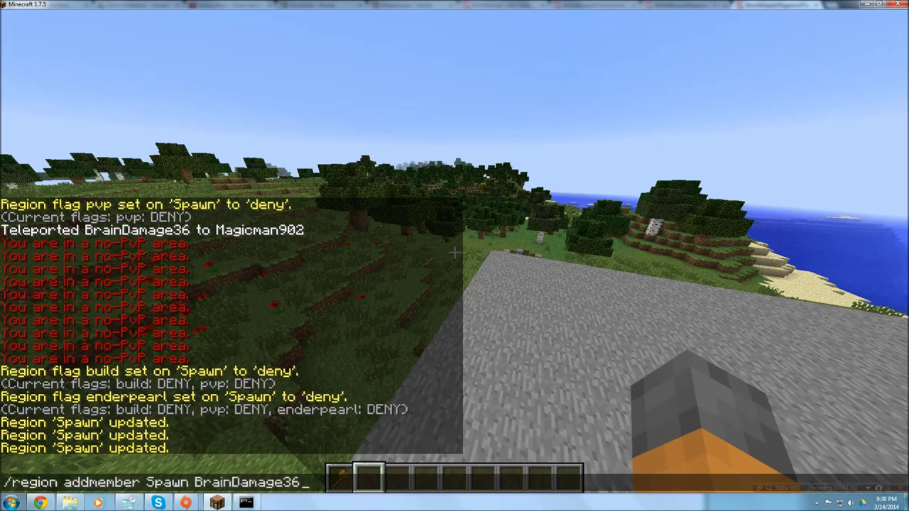
key(BackSpace)
key(BackSpace)
key(BackSpace)
key(BackSpace)
key(BackSpace)
key(BackSpace)
key(BackSpace)
key(BackSpace)
key(BackSpace)
key(BackSpace)
key(BackSpace)
key(BackSpace)
key(BackSpace)
key(BackSpace)
key(BackSpace)
key(BackSpace)
key(BackSpace)
key(BackSpace)
key(BackSpace)
key(BackSpace)
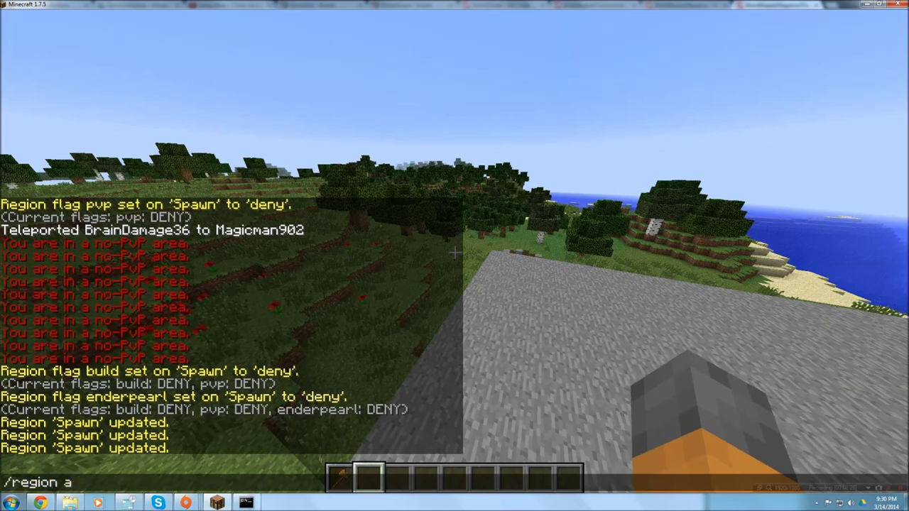
key(Return)
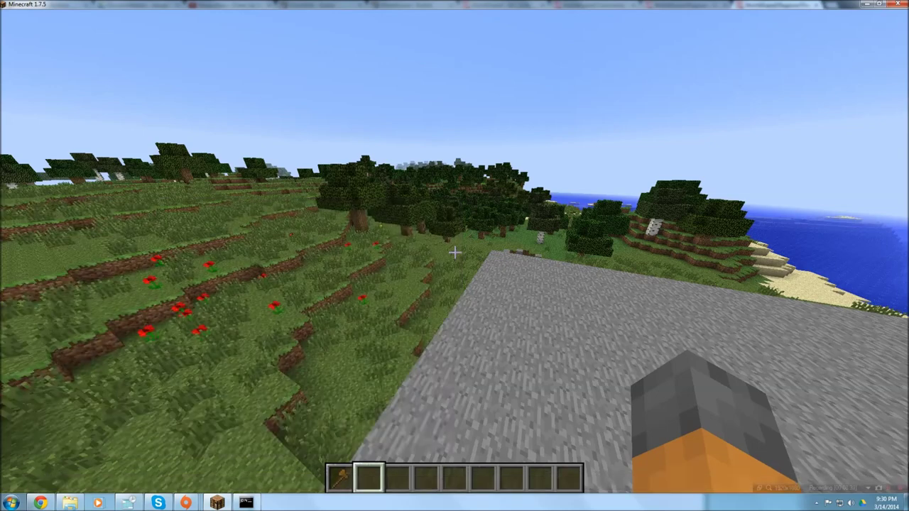
key(t)
key(Up)
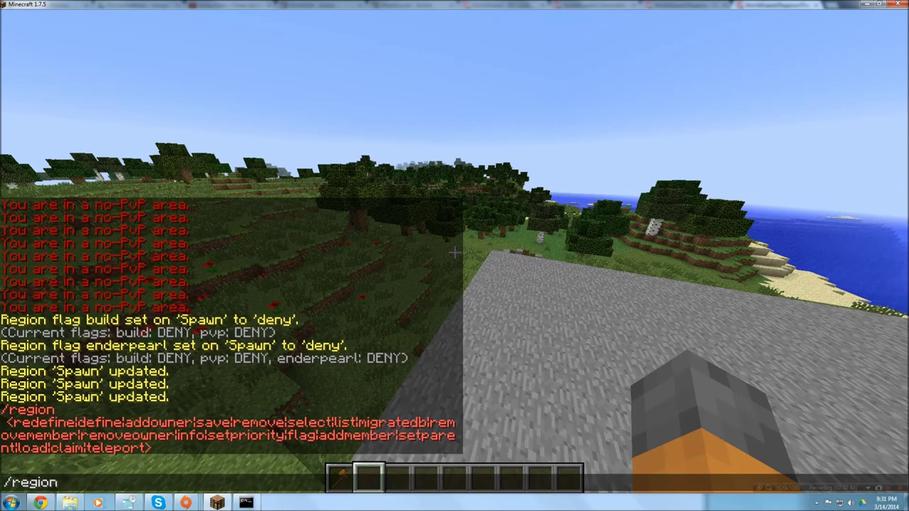
key(Escape)
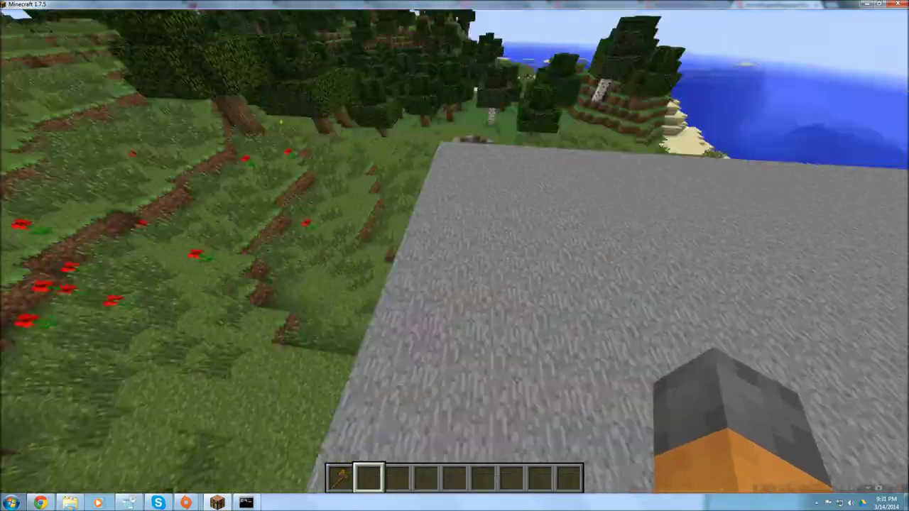
Step: Move down to the grass beside the platform and dig out a shallow rectangular pit
key(1)
key(w)
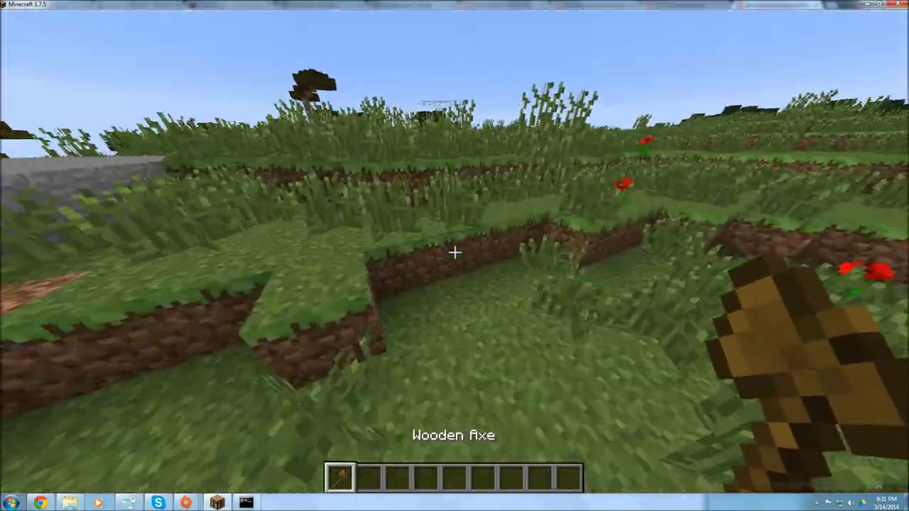
key(space)
key(w)
key(2)
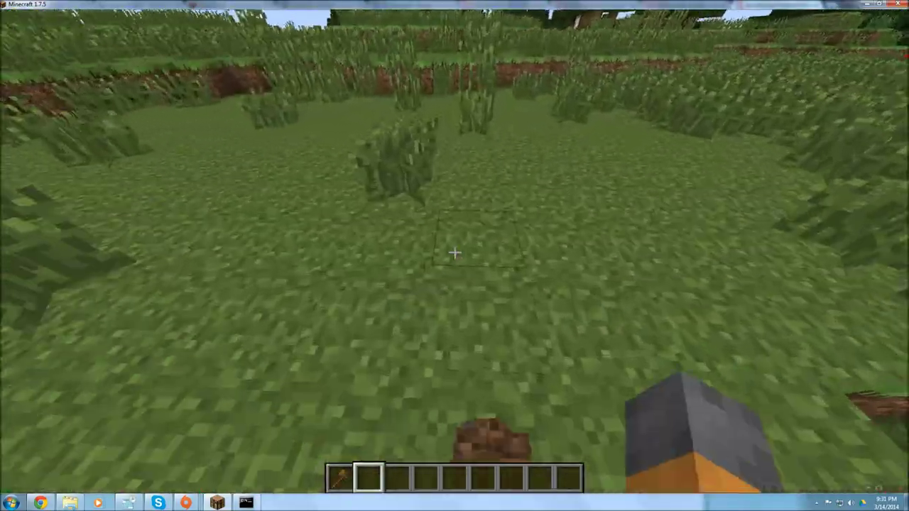
click(455, 253)
click(455, 252)
click(455, 252)
Step: Mark a selection at the pit with the Wooden Axe, first position (214, 70, 72) and second position (216, 70, 75)
key(1)
click(454, 252)
click(454, 252)
right_click(455, 252)
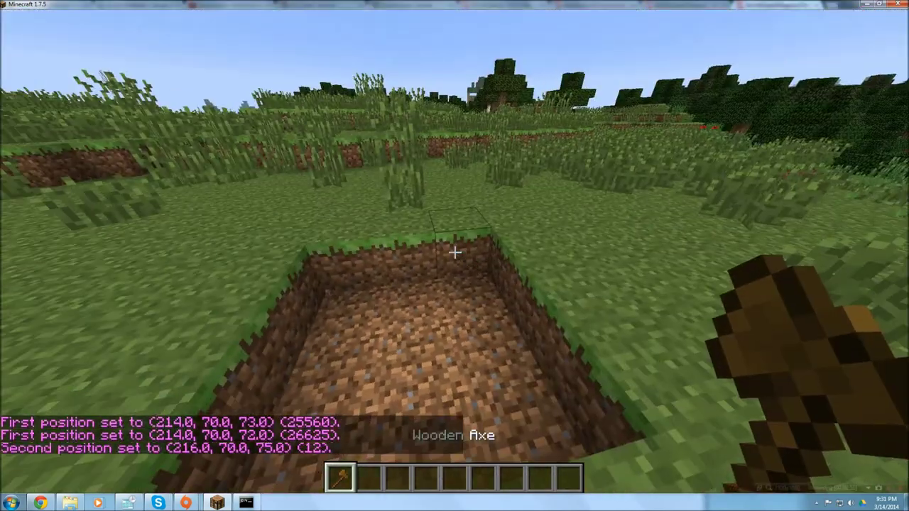
Step: Define the pit selection as a protected region named Test with /rg define Test
text(/re)
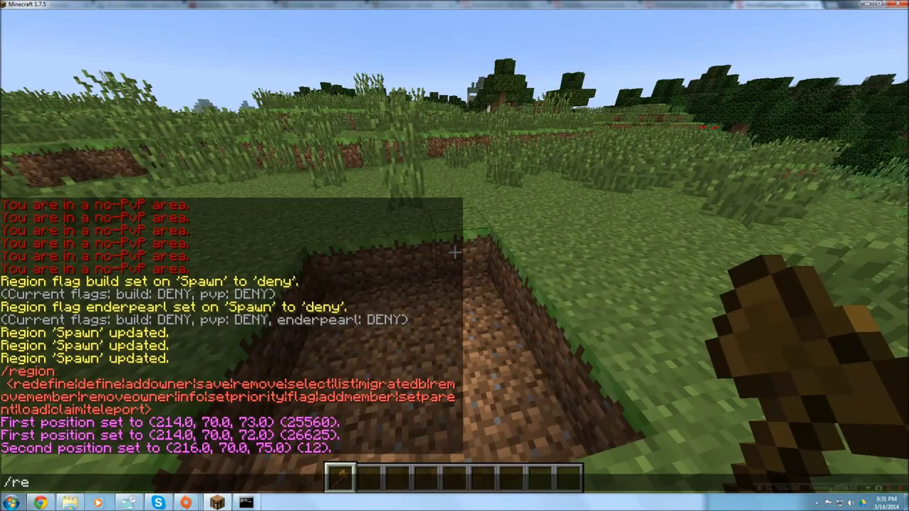
text( define Test )
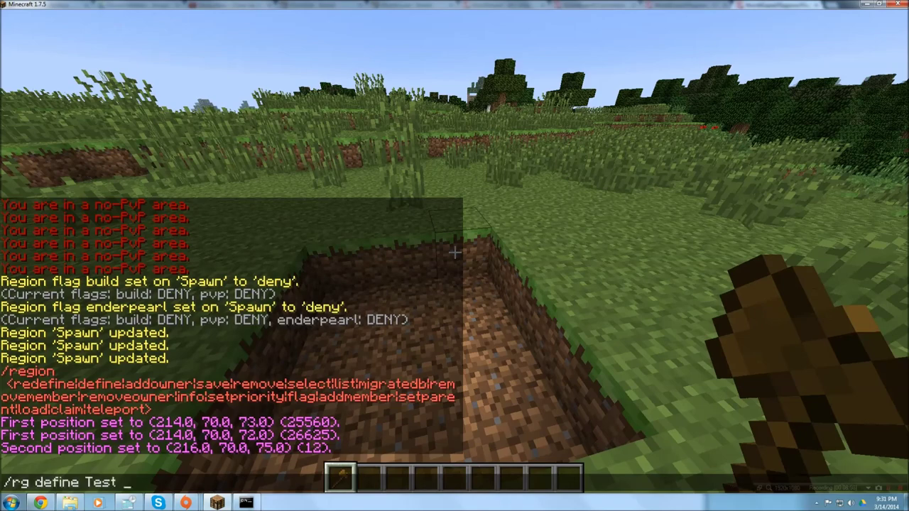
text(Magicman)
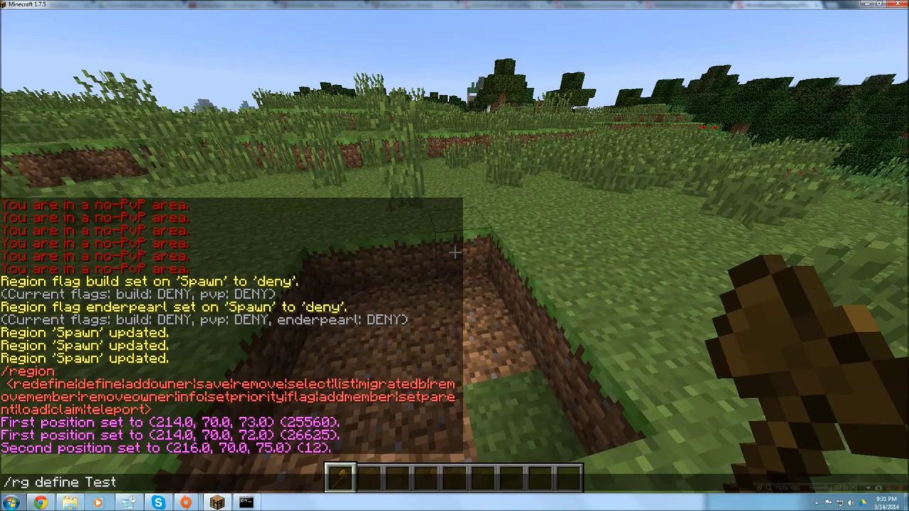
key(Return)
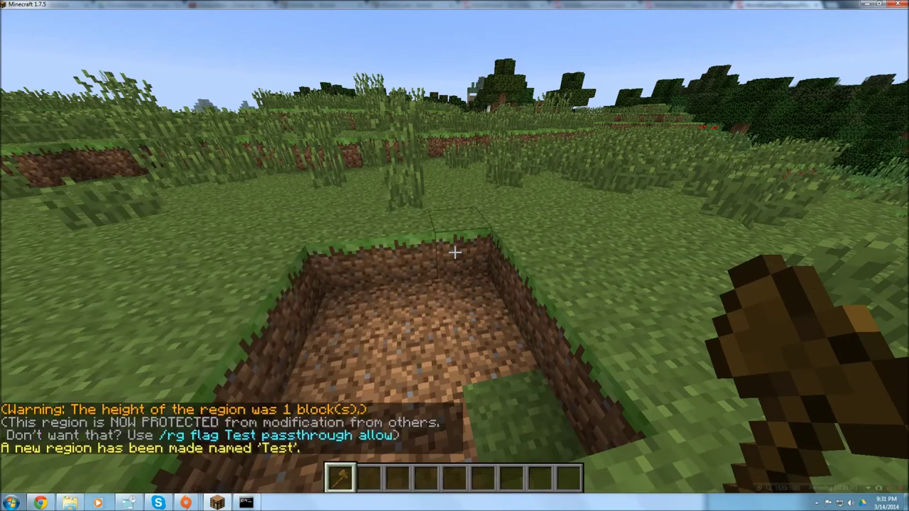
Step: Switch to the empty second slot and rerun the earlier command that sets Spawn's enderpearl flag to deny
key(2)
key(t)
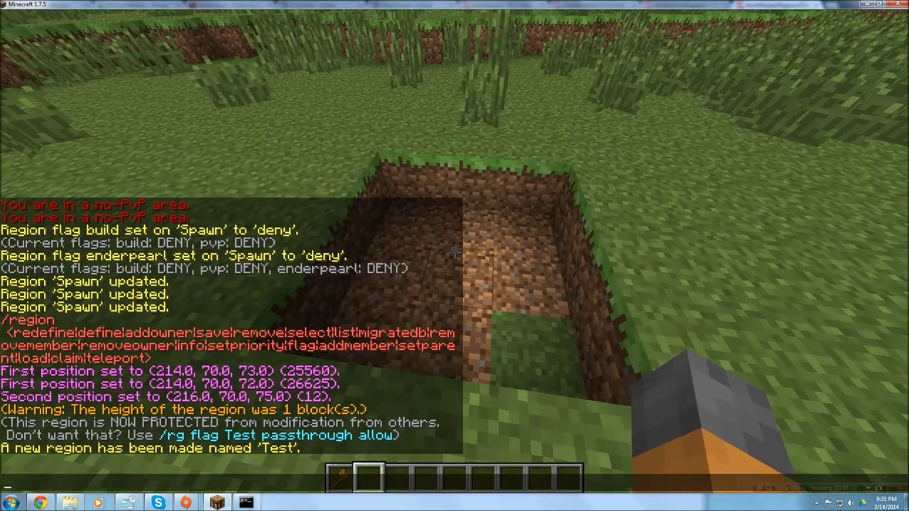
key(Escape)
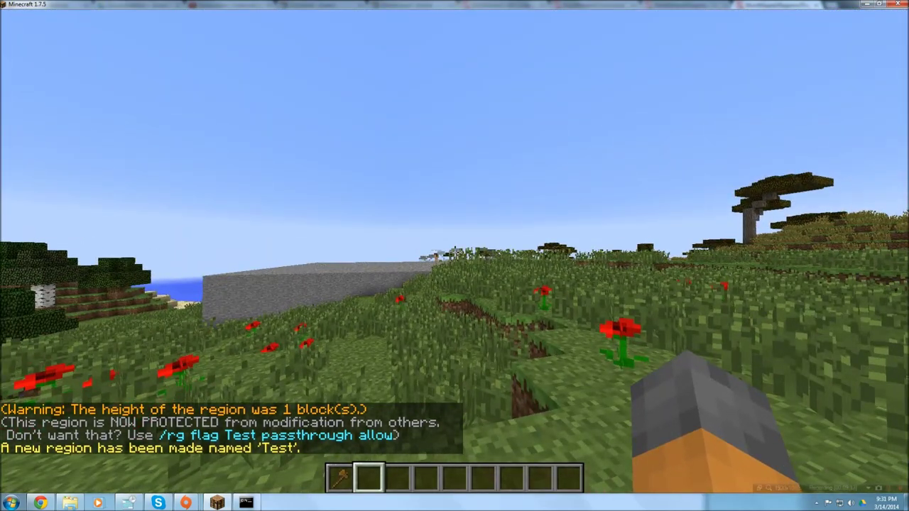
key(t)
key(Up)
key(Up)
key(Up)
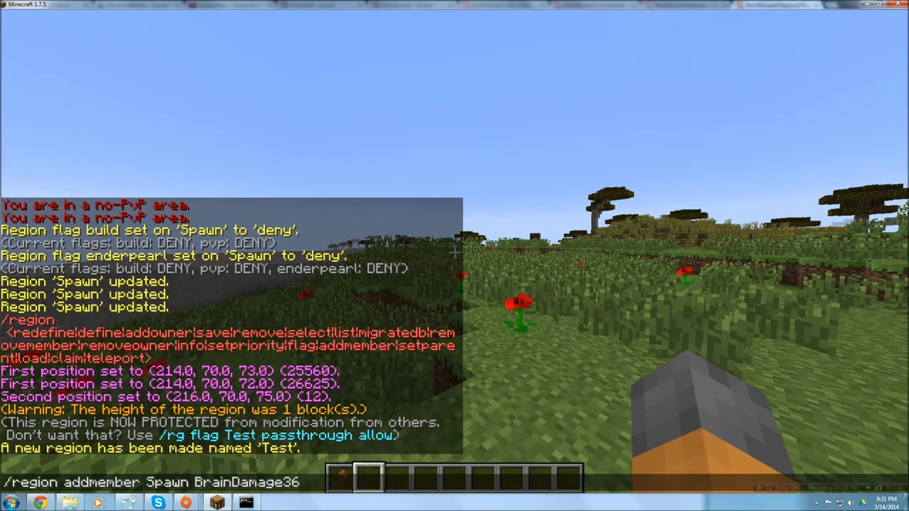
key(Up)
key(Return)
Step: Teleport the other player to your own position with /tp and test digging in the Test region's pit
key(t)
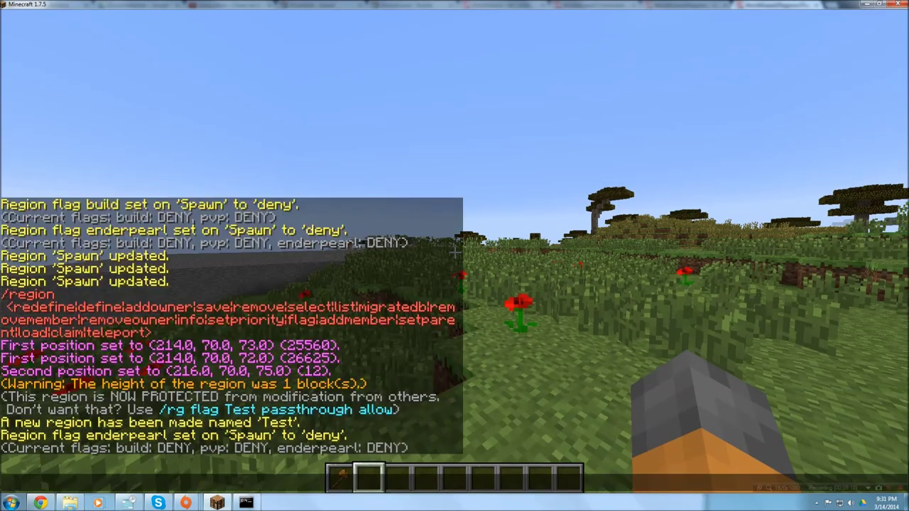
key(Up)
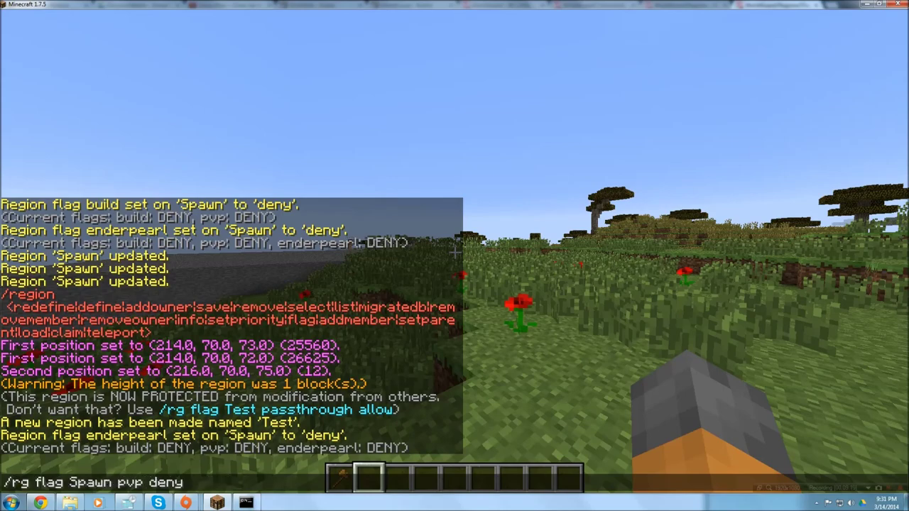
key(Up)
key(Return)
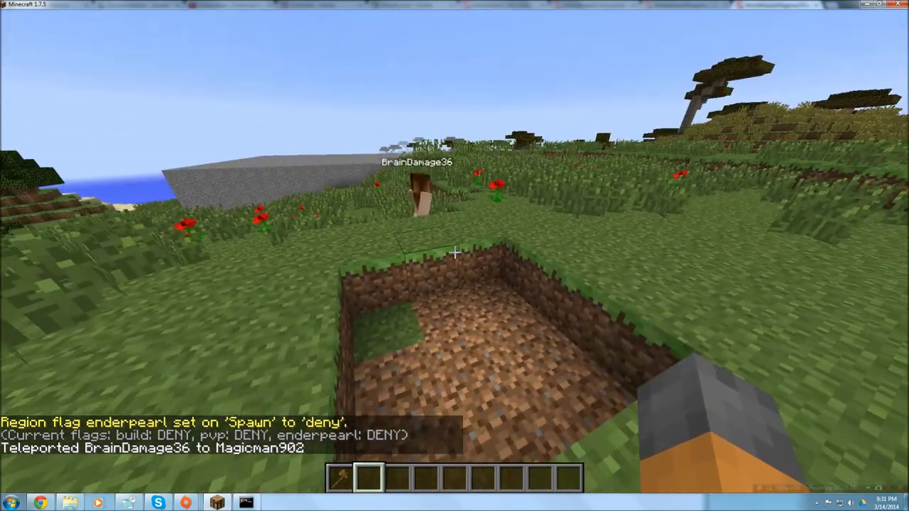
key(t)
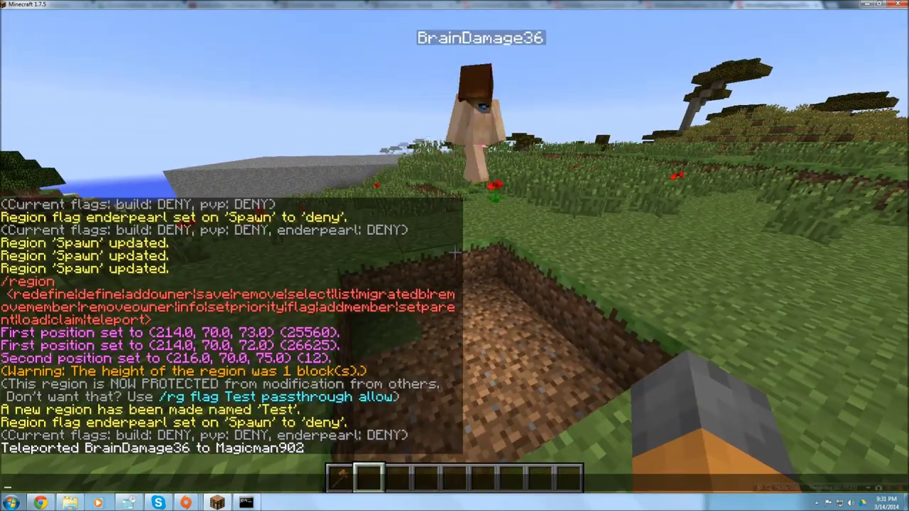
key(Escape)
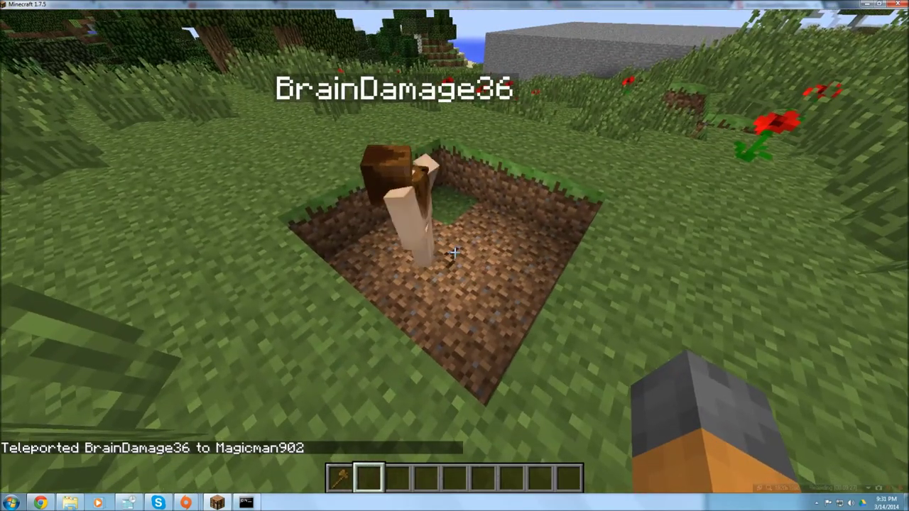
click(455, 252)
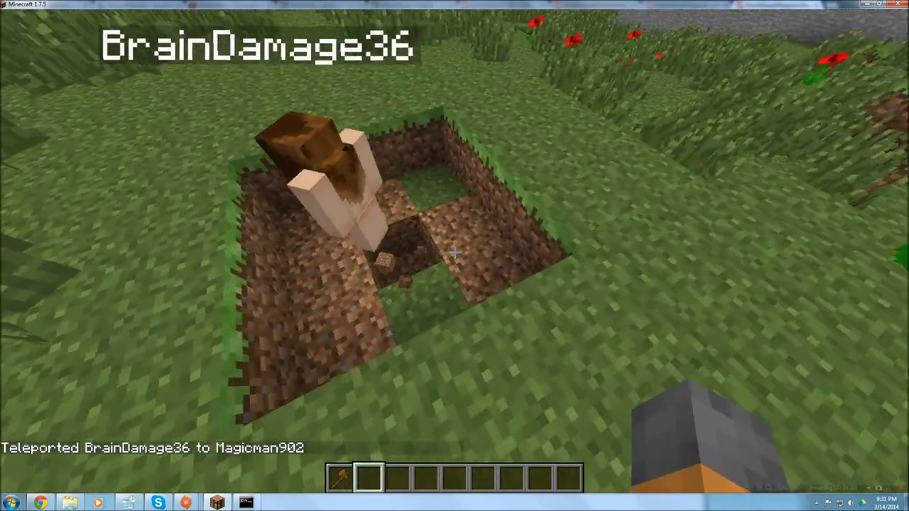
key(s)
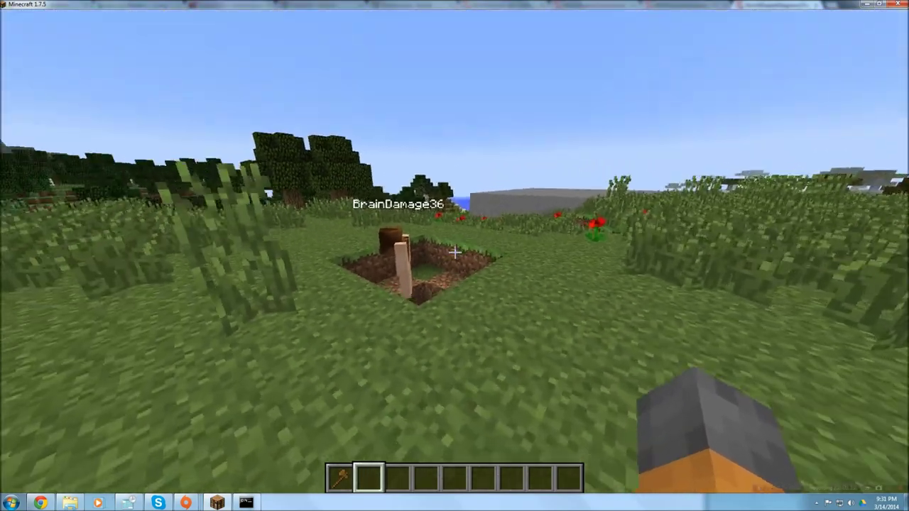
key(t)
key(Up)
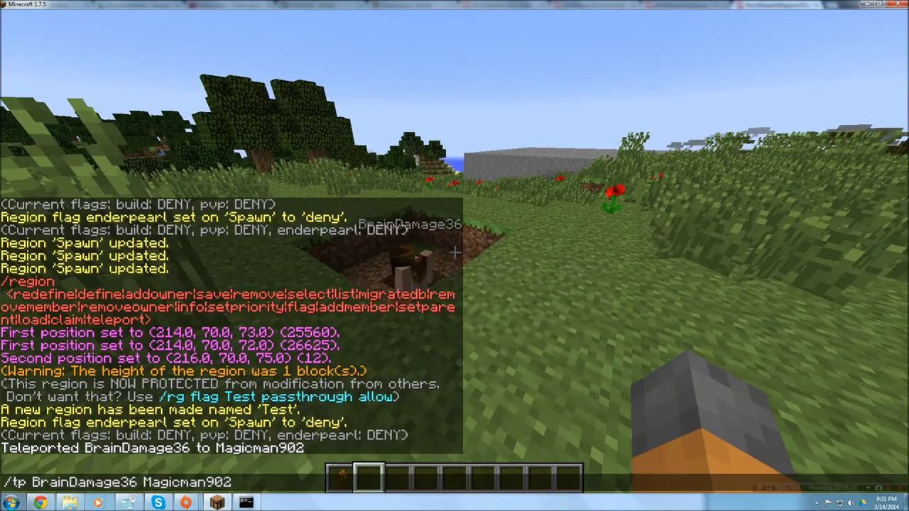
key(Up)
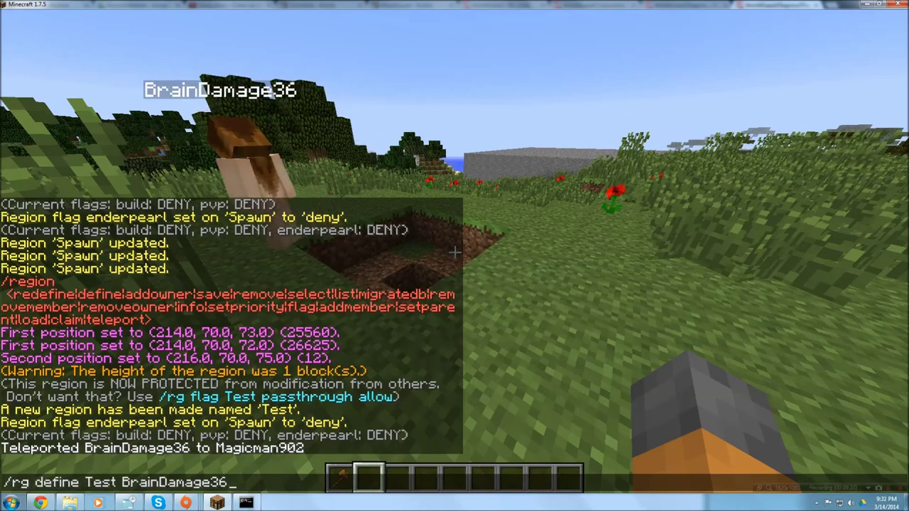
key(Escape)
key(w)
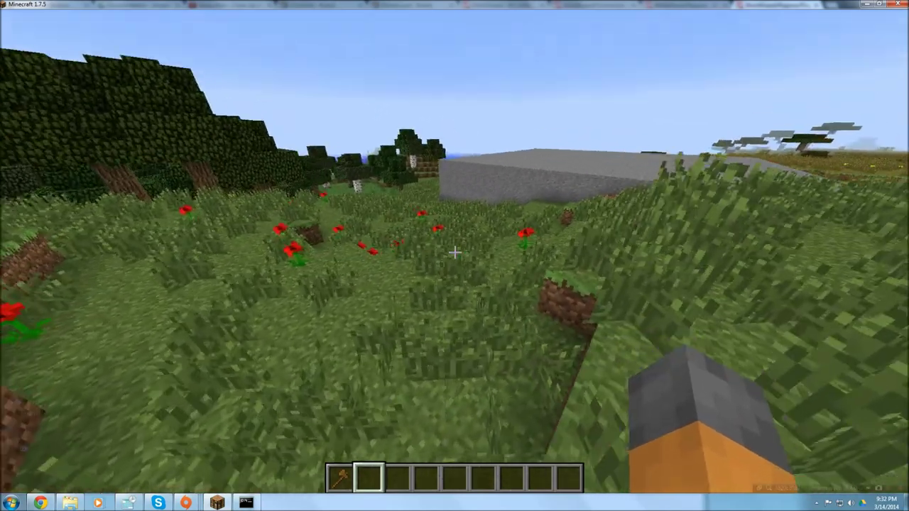
key(s)
Step: Try to define the region Test again with /rg define, listing both players as owners separated by a comma
key(t)
key(Up)
key(Up)
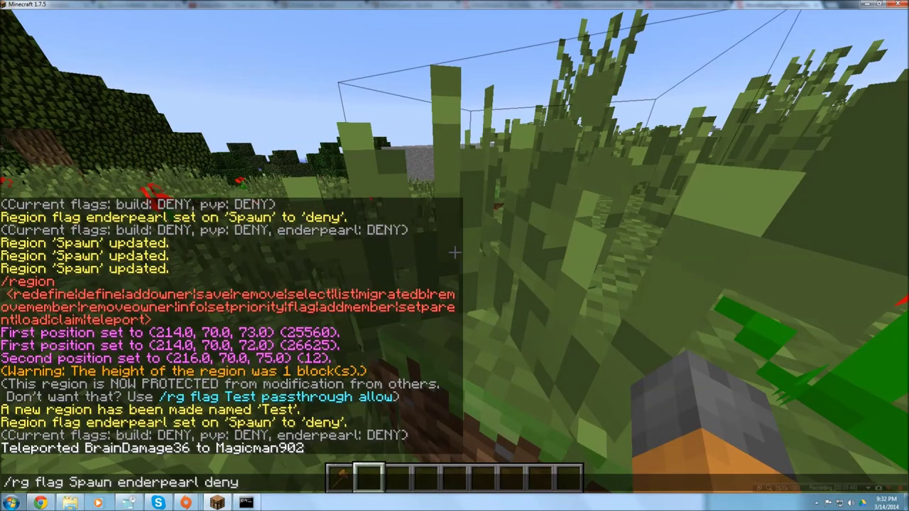
key(Up)
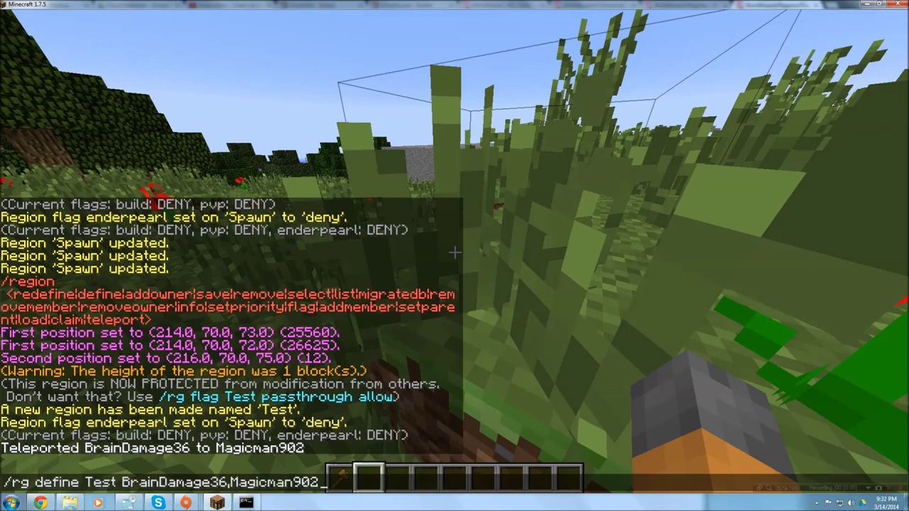
key(Return)
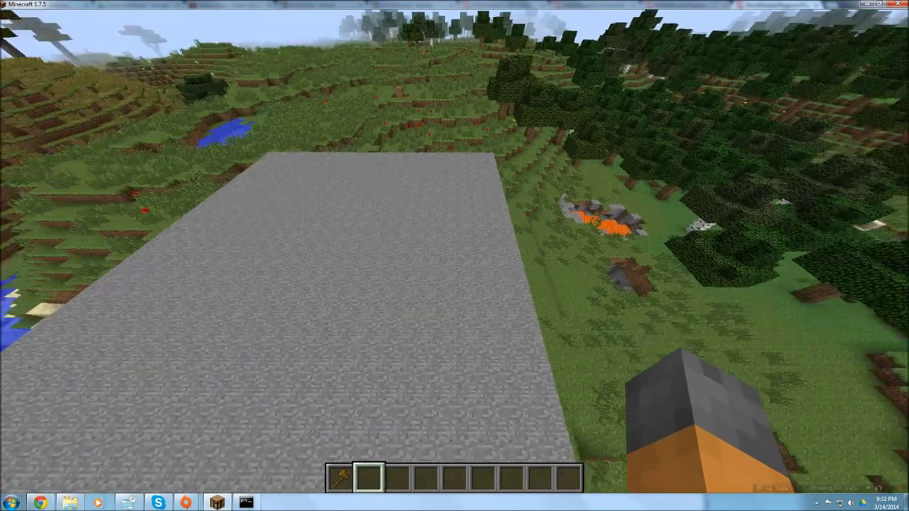
Step: Switch to the WorldGuard wiki's Regions/Flags page in Chrome and look through the Flag List
key(t)
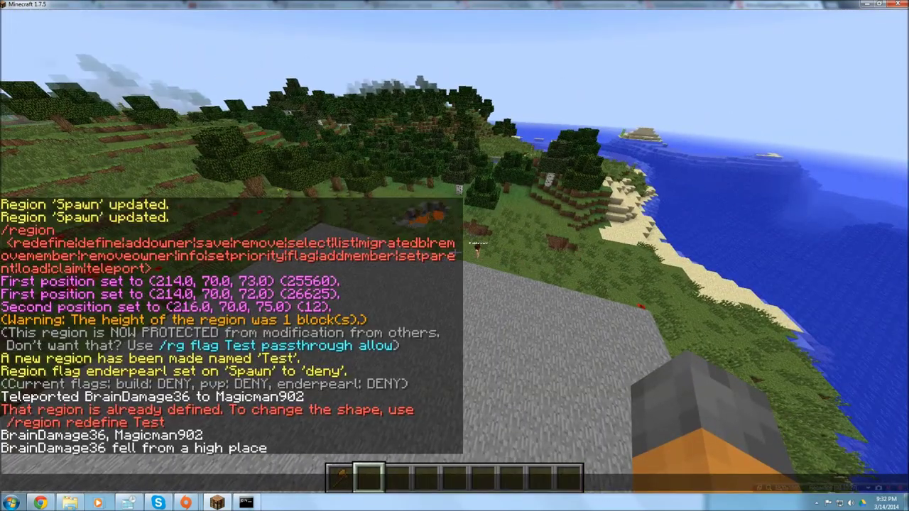
key(Escape)
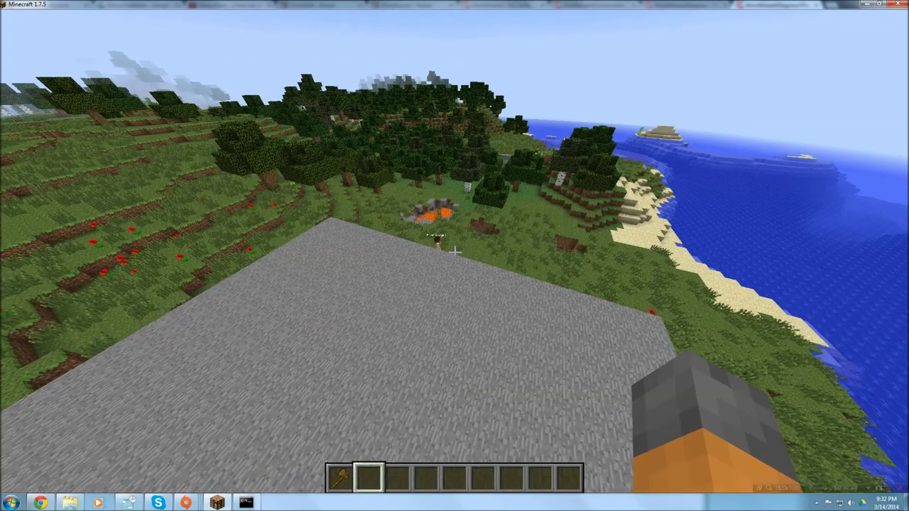
key(t)
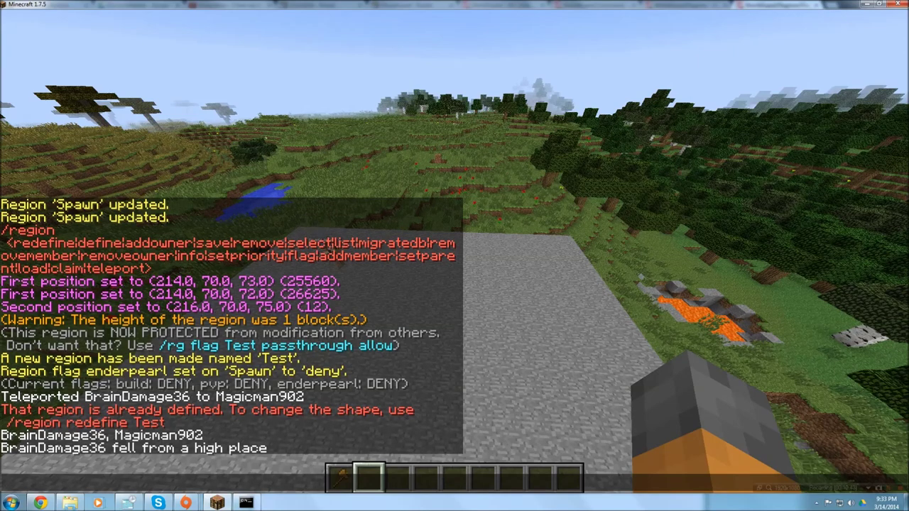
click(43, 501)
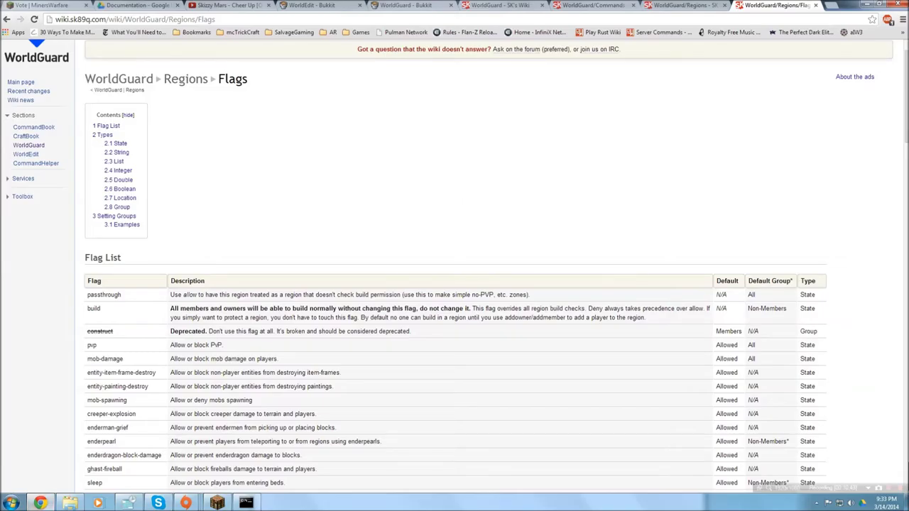
scroll(455, 284, down, 2)
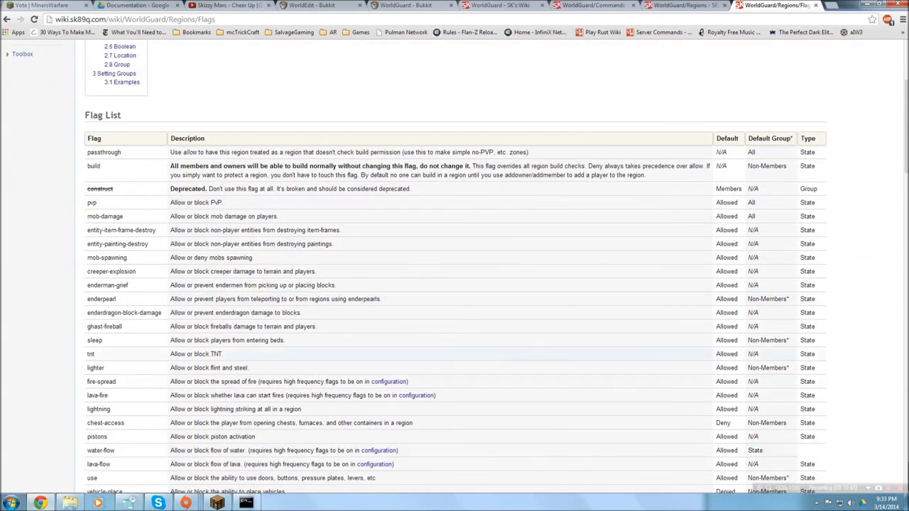
scroll(455, 284, down, 3)
scroll(454, 284, up, 4)
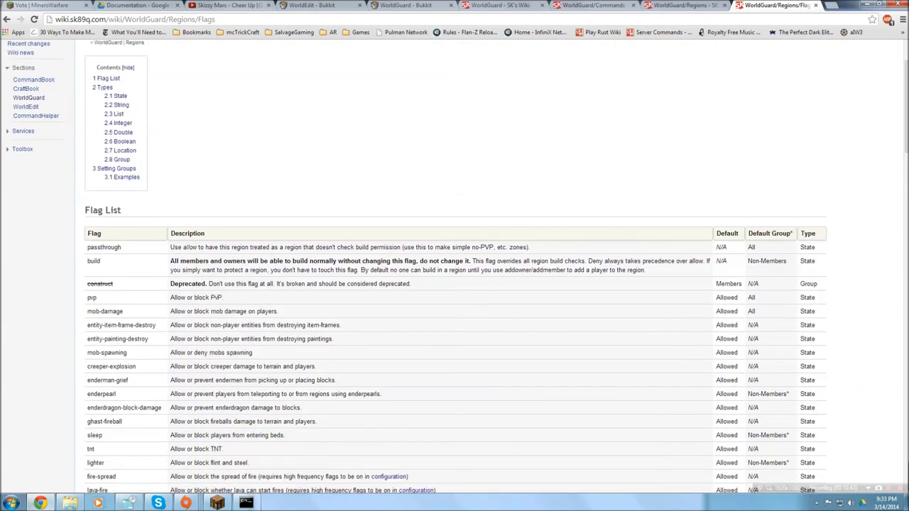
Step: Search the wiki's WorldGuard Regions page for "create" and highlight the tutorial command /region define city
key(ctrl+shift+Tab)
scroll(455, 284, down, 5)
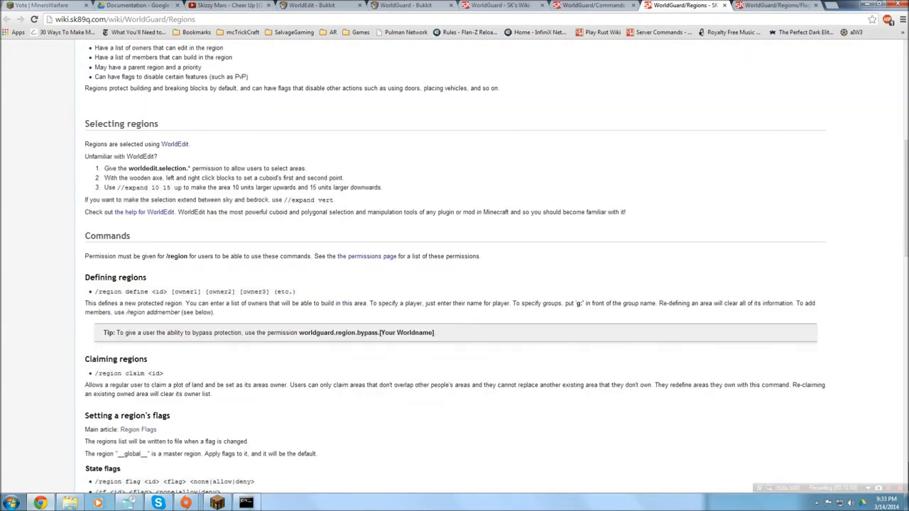
scroll(454, 284, up, 3)
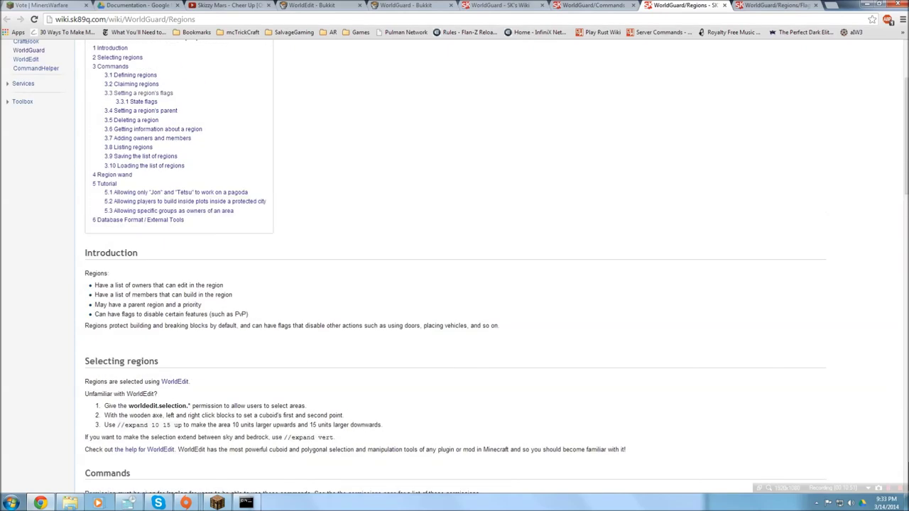
scroll(454, 284, up, 2)
key(ctrl+f)
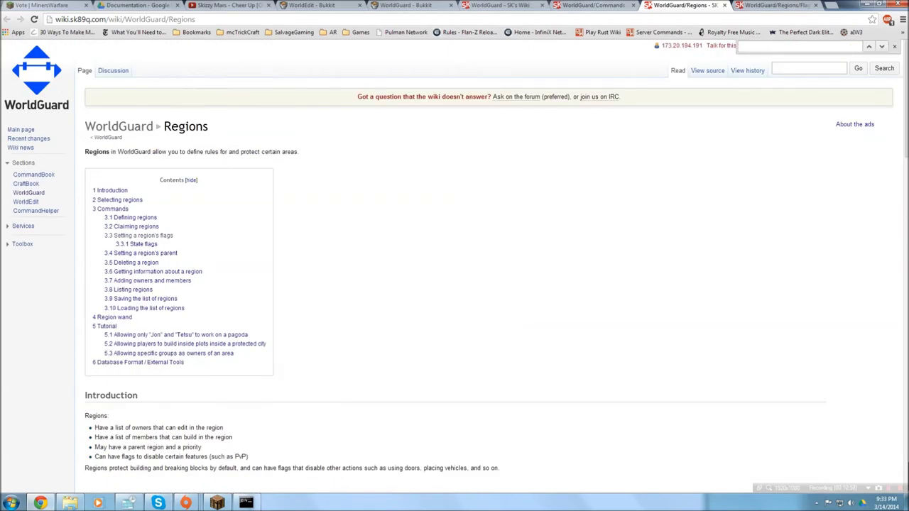
text(create)
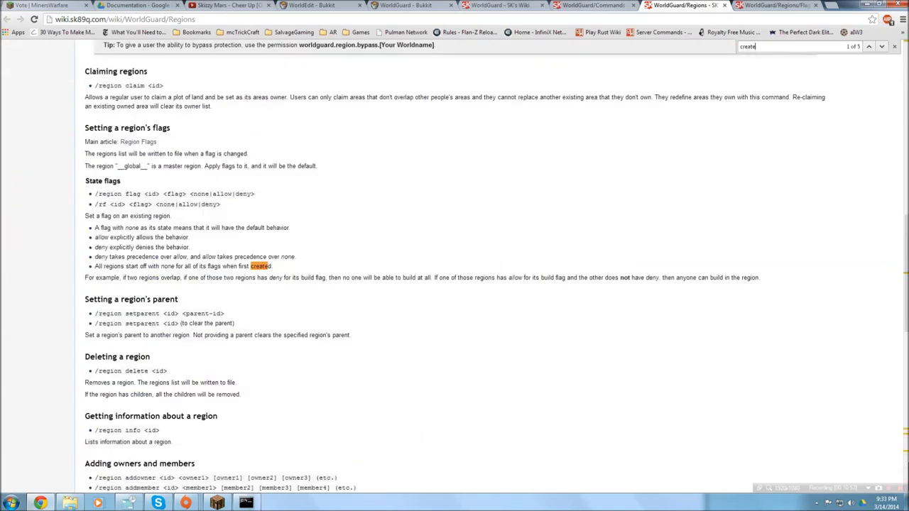
key(Return)
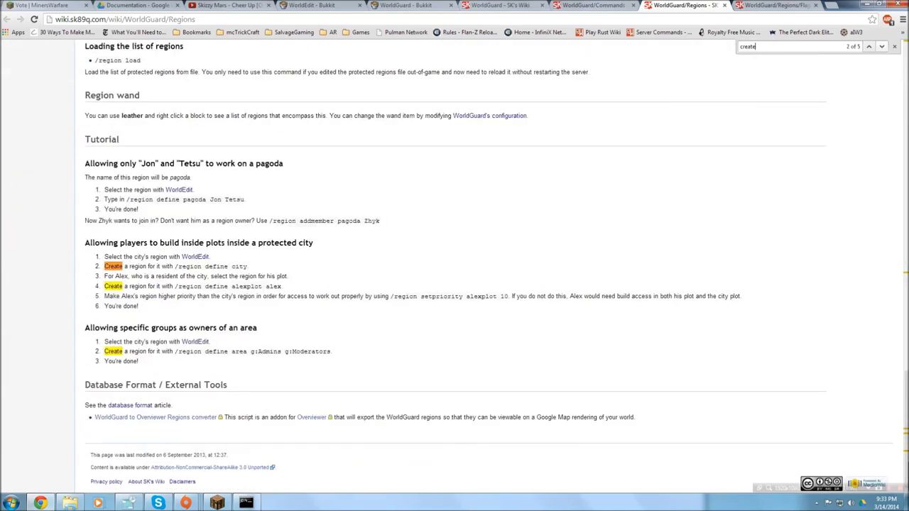
key(Return)
double_click(114, 256)
drag(175, 266, 249, 267)
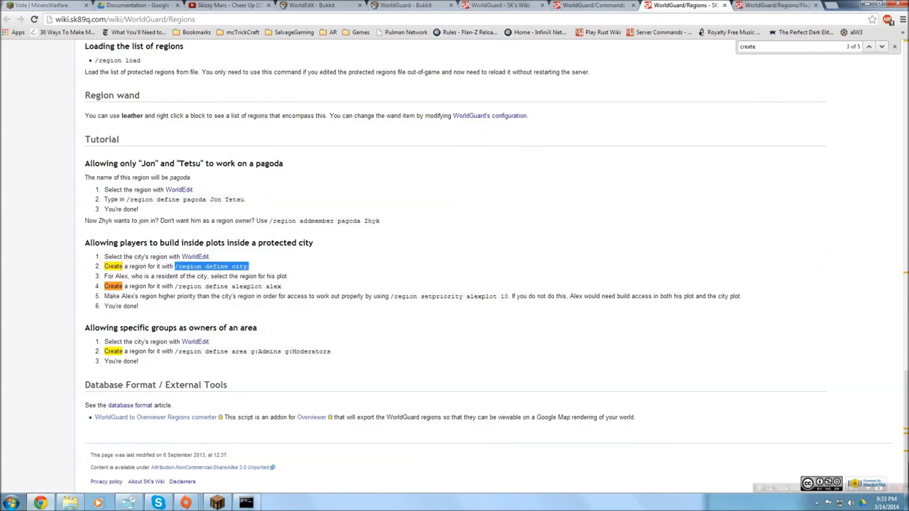
Step: Switch back to Minecraft and halt all intensive server activity with the command /stoplag
click(217, 503)
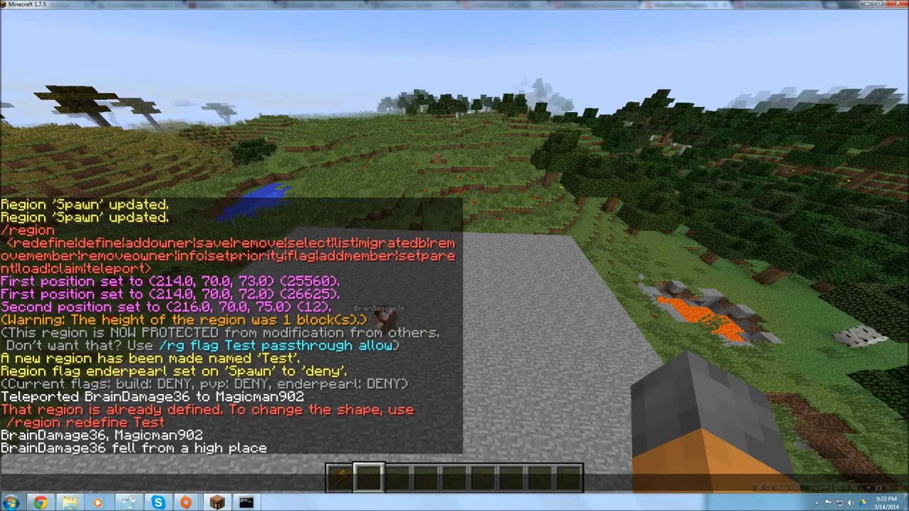
key(Escape)
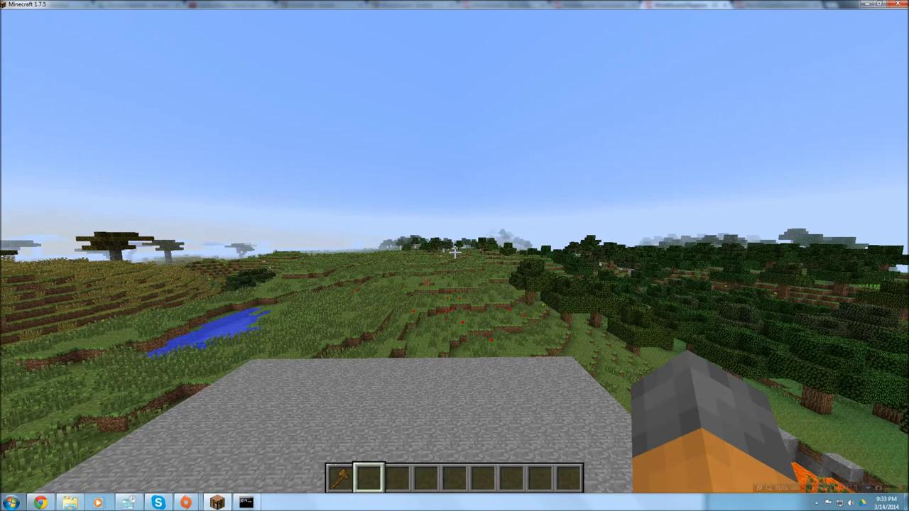
key(slash)
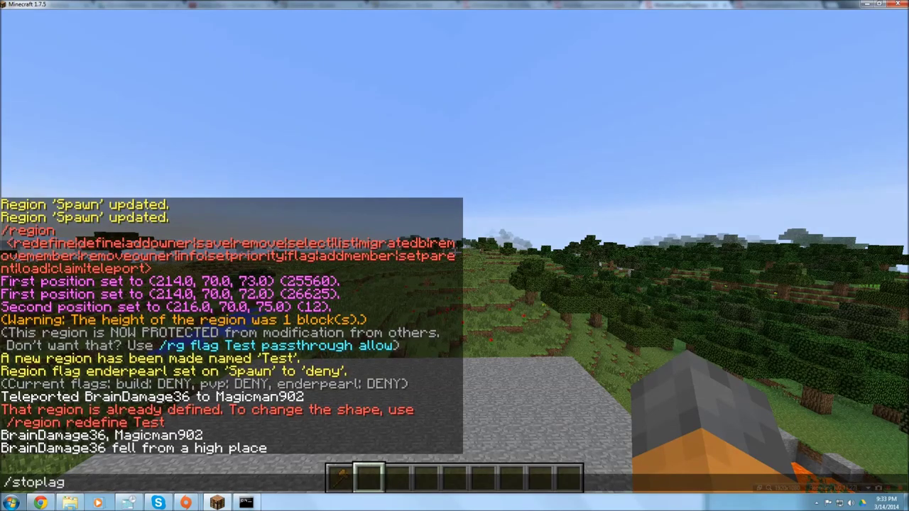
key(Return)
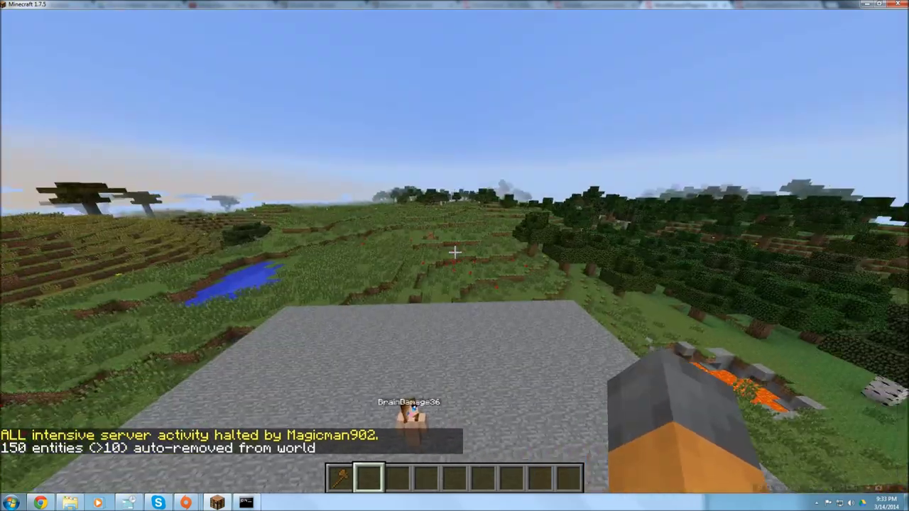
Step: Allow intensive server activity again with the command /stoplag -c
key(t)
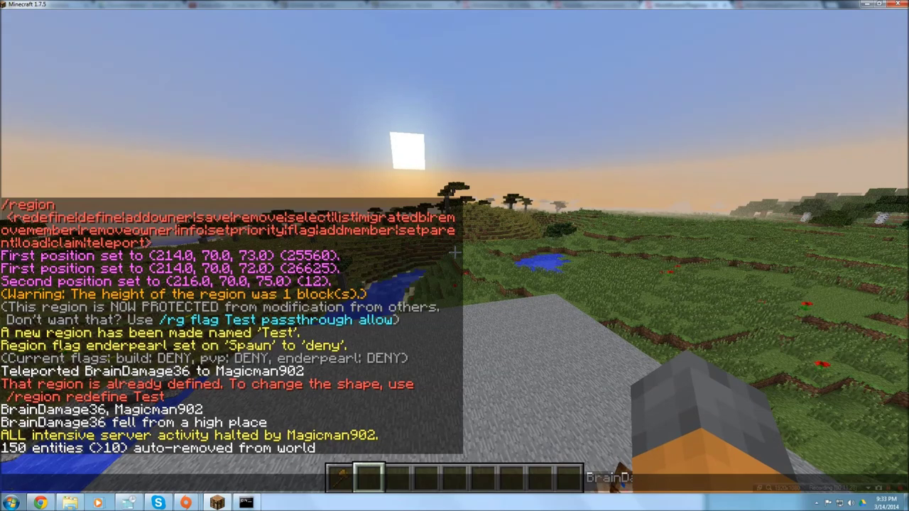
key(Up)
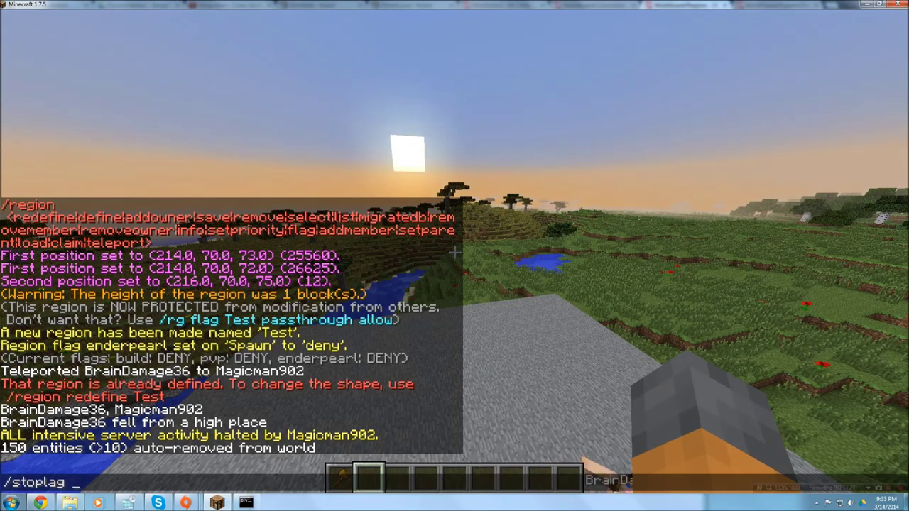
text(-c)
key(Return)
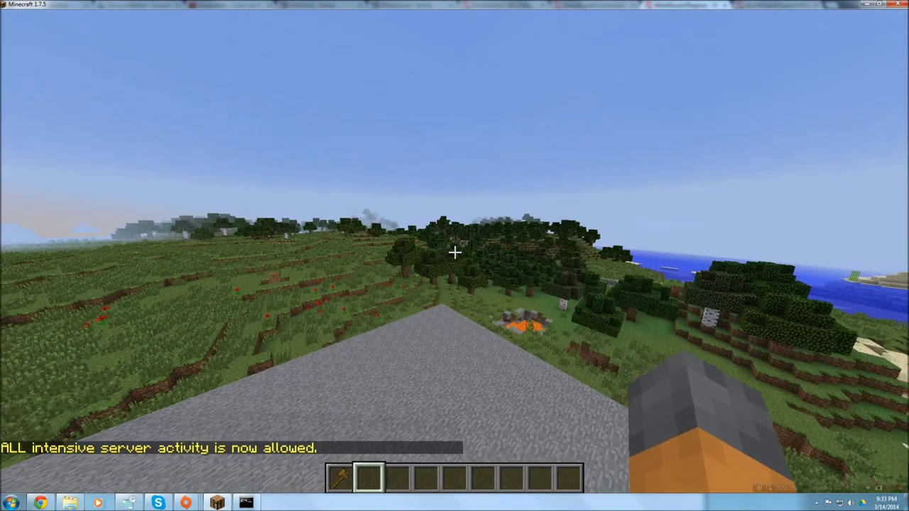
Step: Try to stop fire spread with the command /stop fire, and return to the multiplayer server list
key(t)
key(Up)
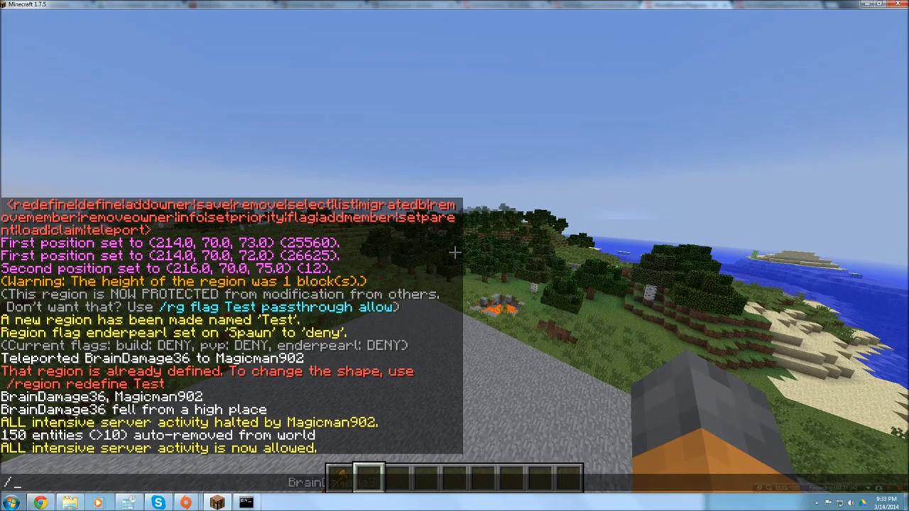
text(stop fire)
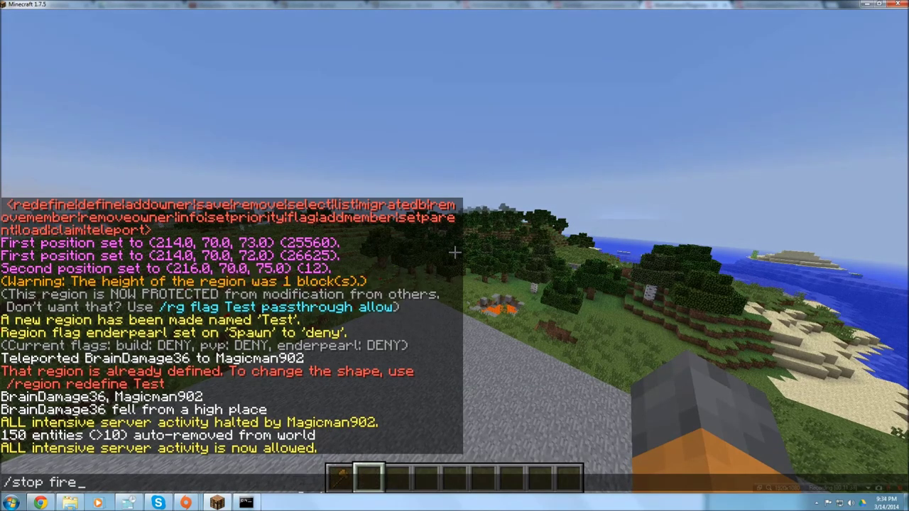
key(Return)
click(454, 333)
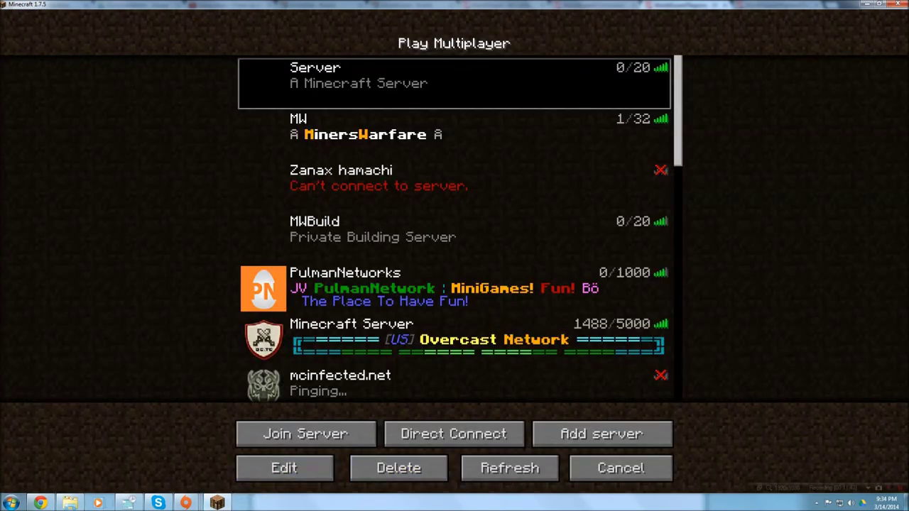
click(69, 503)
key(Return)
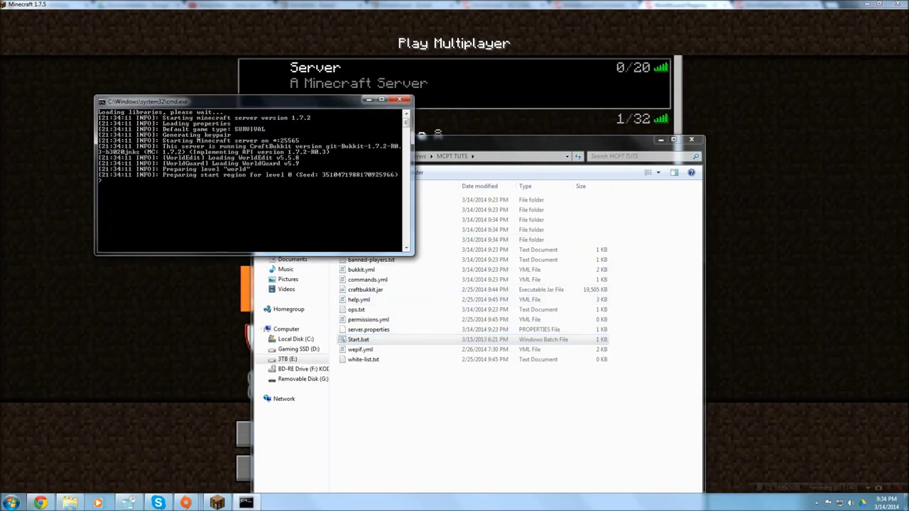
key(alt+Tab)
click(511, 468)
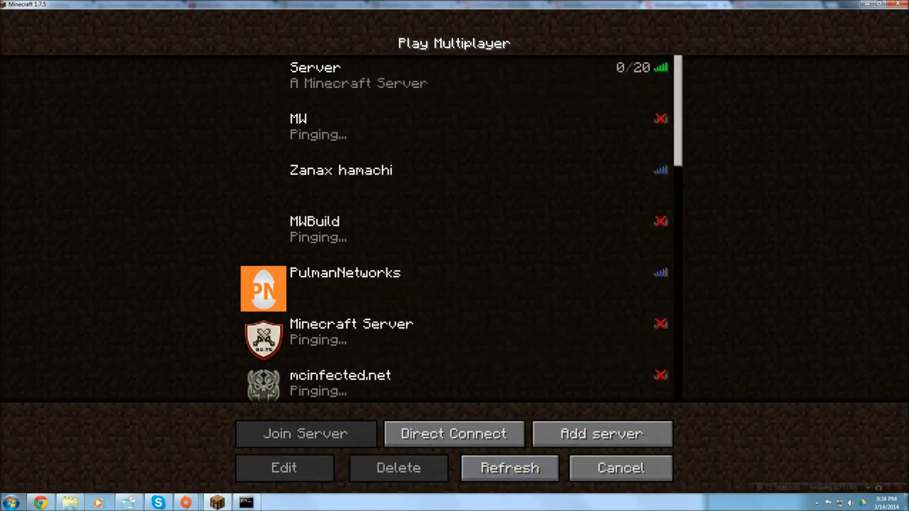
click(306, 434)
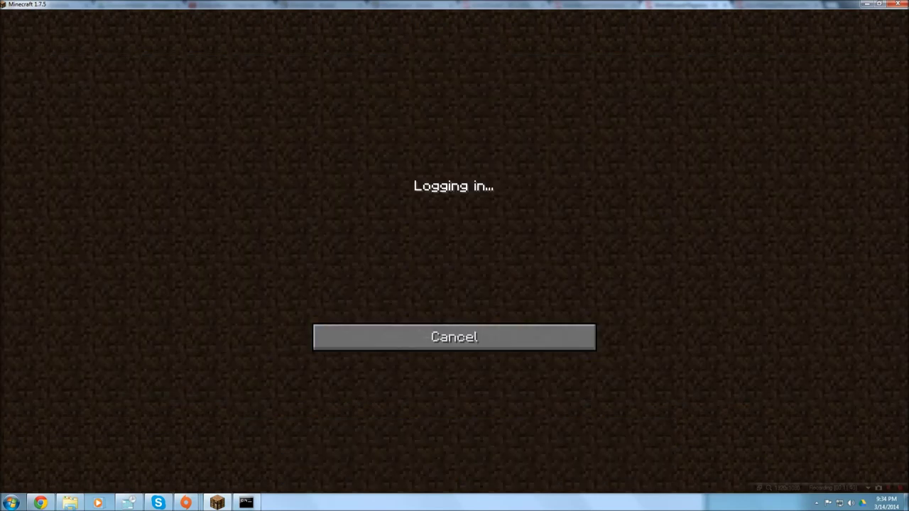
Step: Disable fire spread globally in the world with the command /stopfire
key(t)
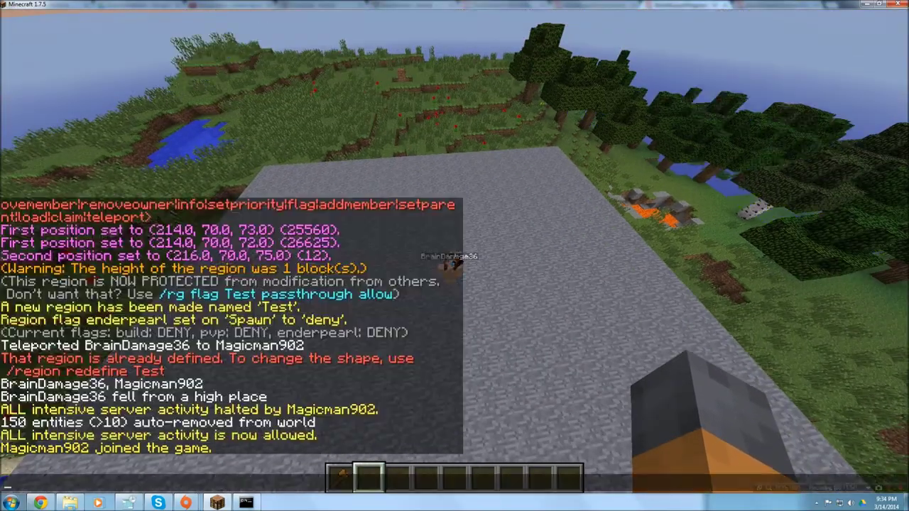
key(Escape)
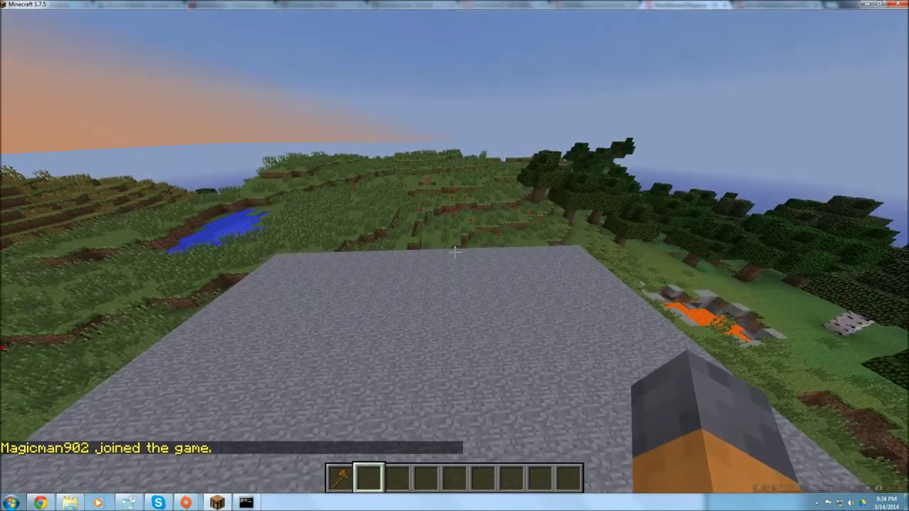
key(t)
key(Escape)
key(slash)
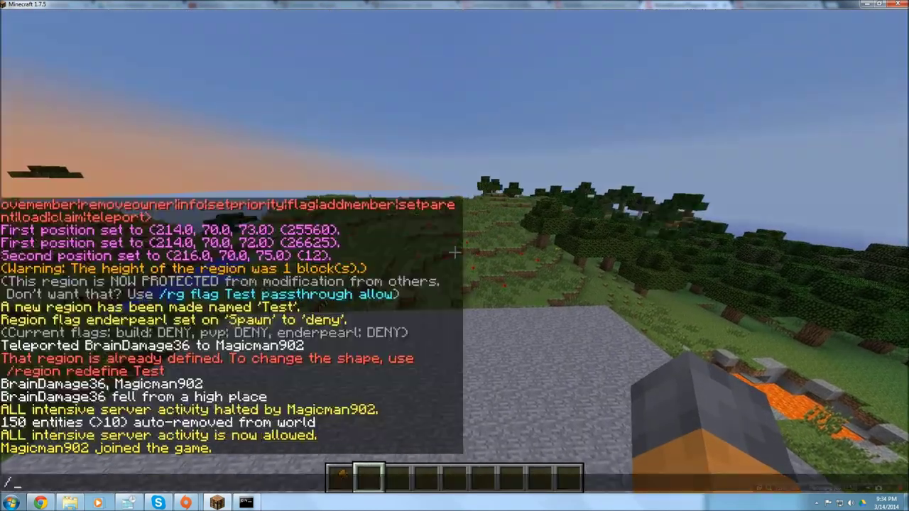
text(stopfire)
key(Return)
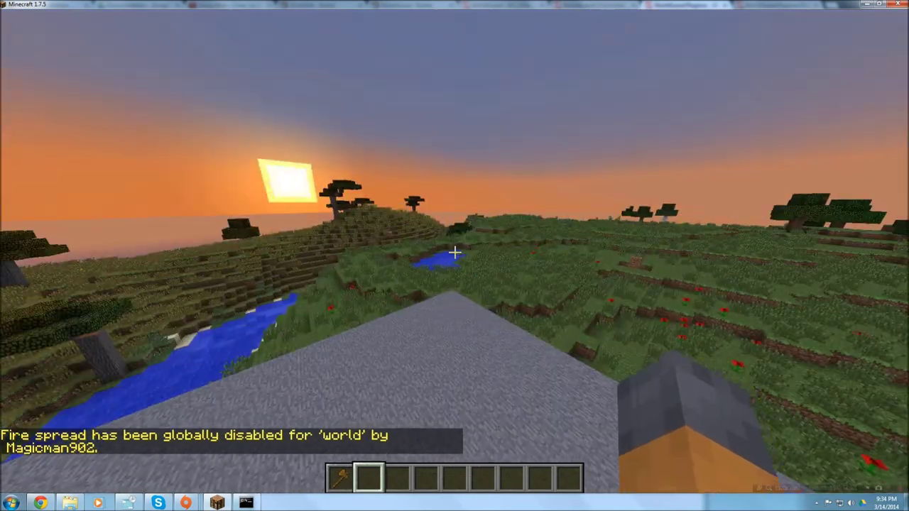
Step: Re-enable fire spread in the world by changing the previous chat command to /allowfire
key(t)
key(Up)
key(Left)
key(Left)
key(Left)
key(Left)
key(Left)
key(Left)
key(BackSpace)
key(BackSpace)
key(BackSpace)
key(BackSpace)
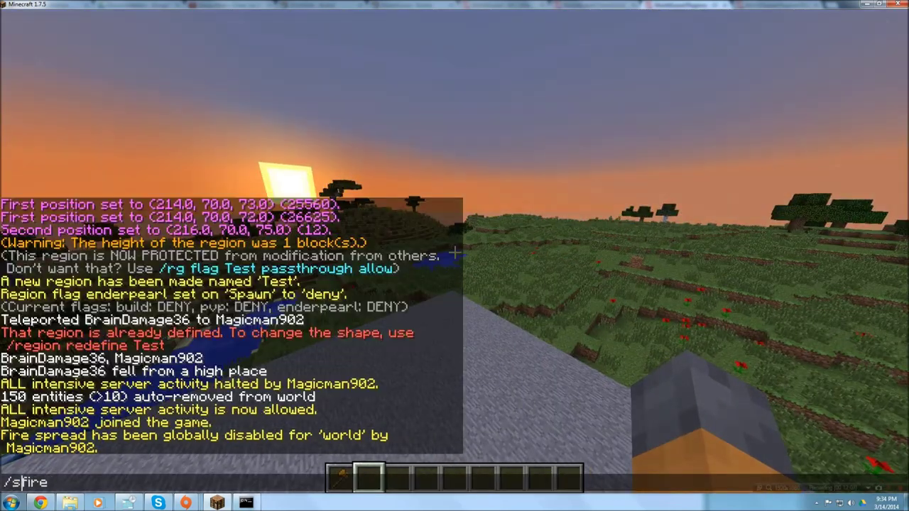
text(allow)
key(Return)
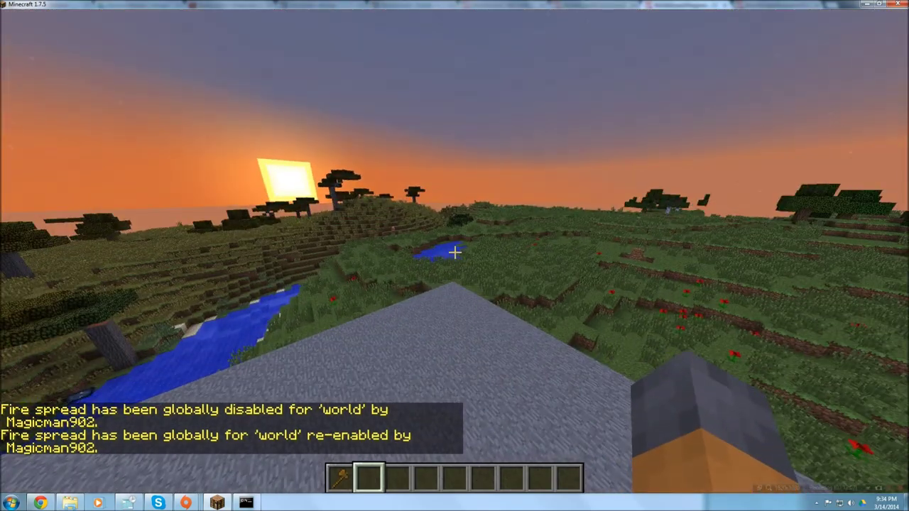
Step: Shut the server down using /stop with the message RESTARTING NOAWESDFIKDF, and return to the multiplayer server list
key(t)
key(Up)
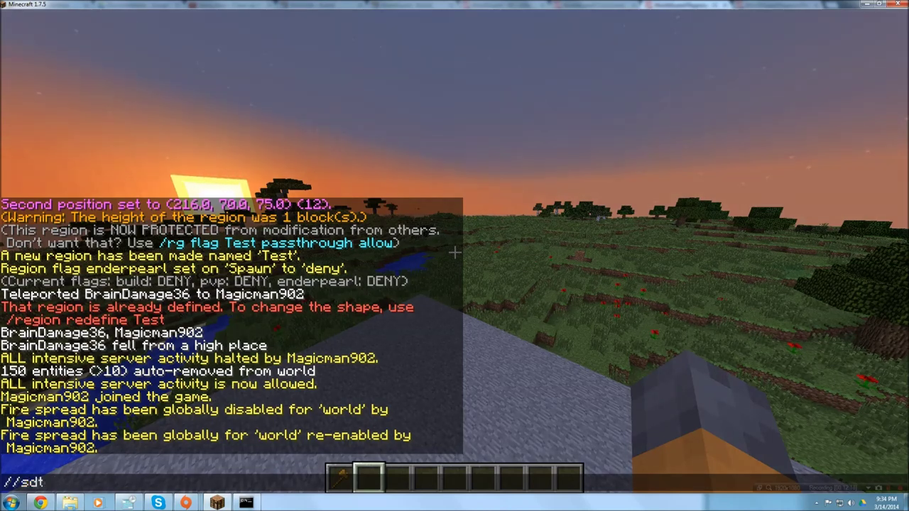
key(BackSpace)
key(BackSpace)
key(BackSpace)
text(stop NAme)
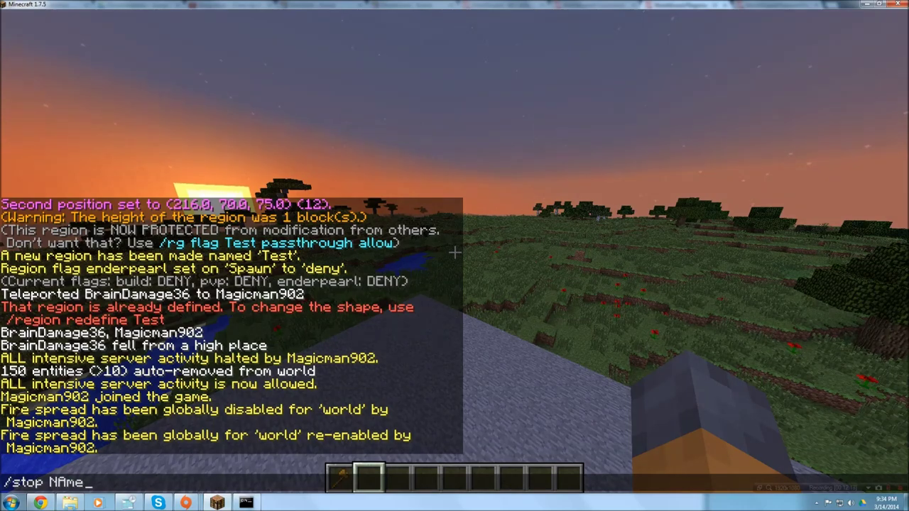
key(BackSpace)
key(BackSpace)
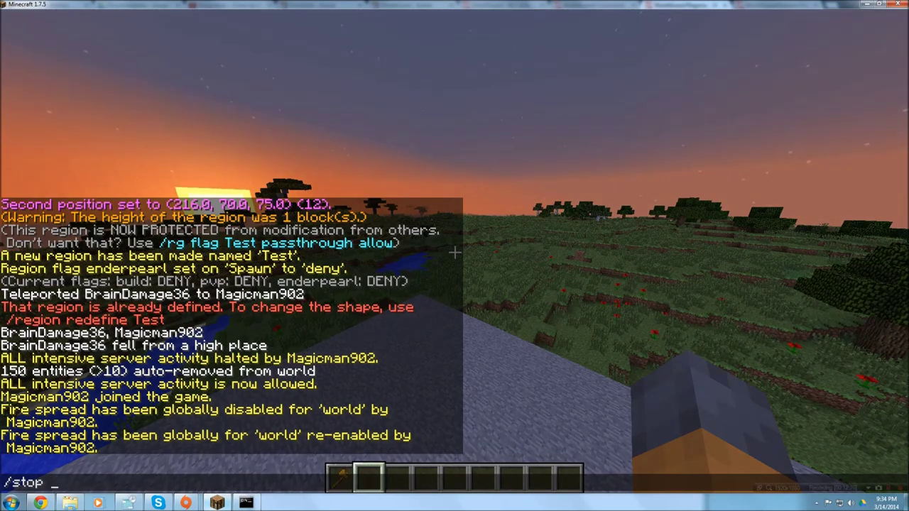
text(RESTARTI)
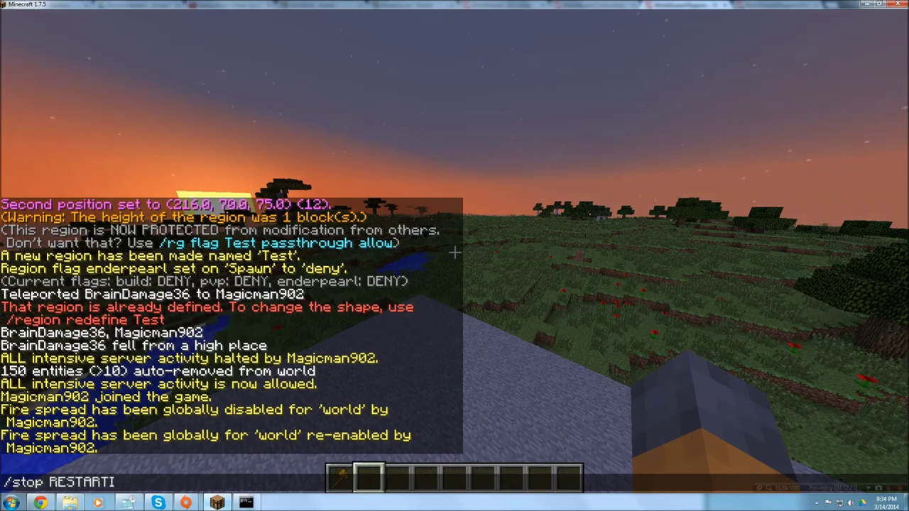
text(NM)
text( NOAW)
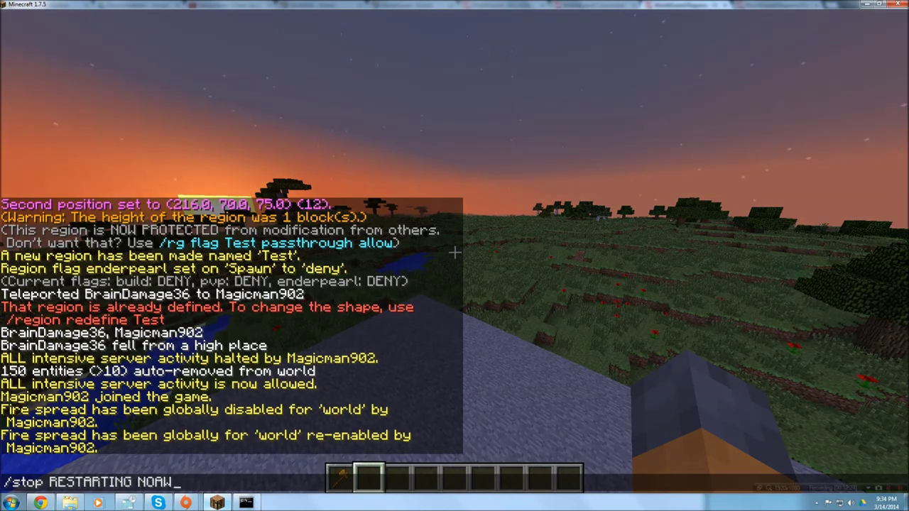
text(ESDFIKDF)
key(Return)
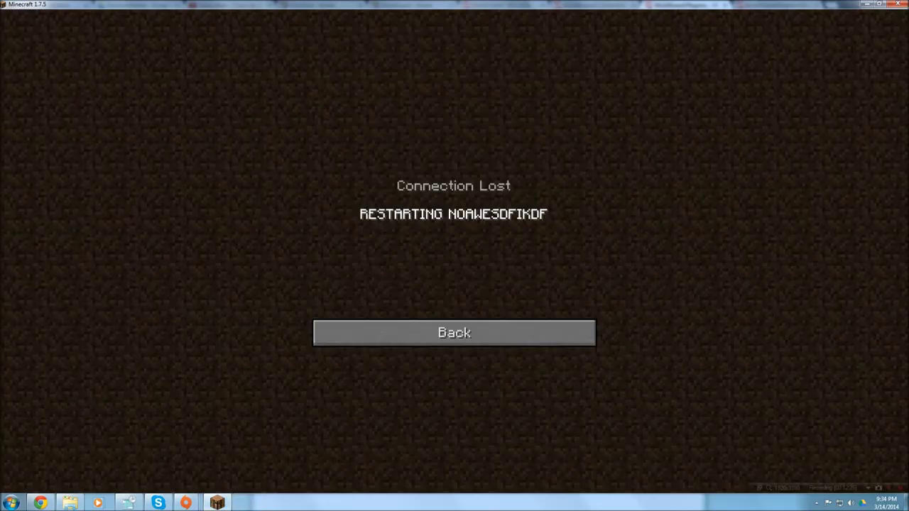
click(355, 333)
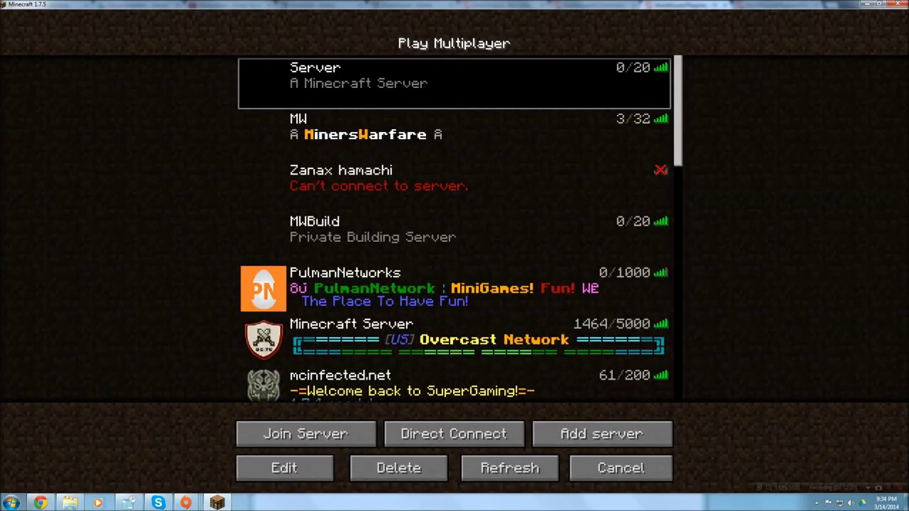